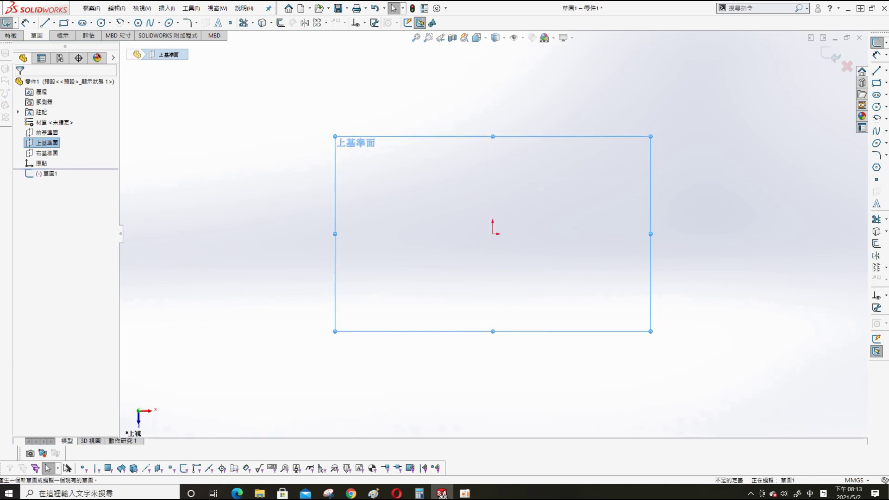
# Step: Draw horizontal and vertical centerlines across the origin plus a diagonal one to the lower right
pyautogui.click(54, 22)
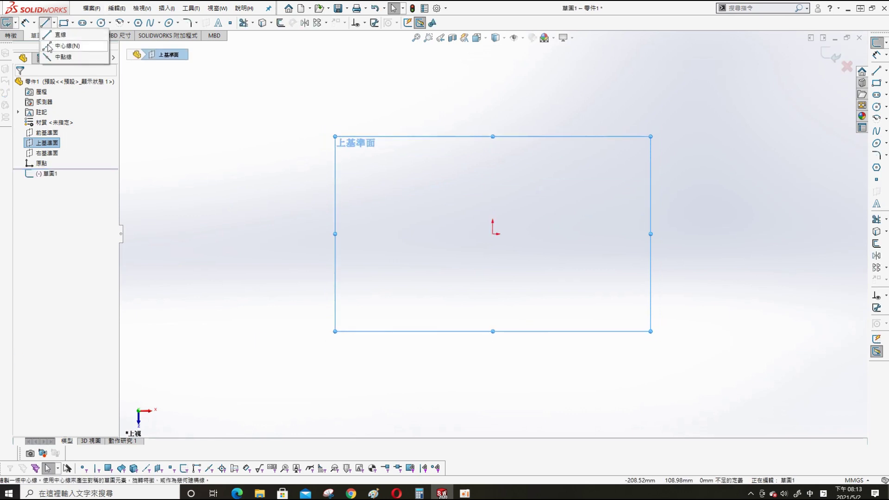
pyautogui.click(60, 46)
pyautogui.click(345, 242)
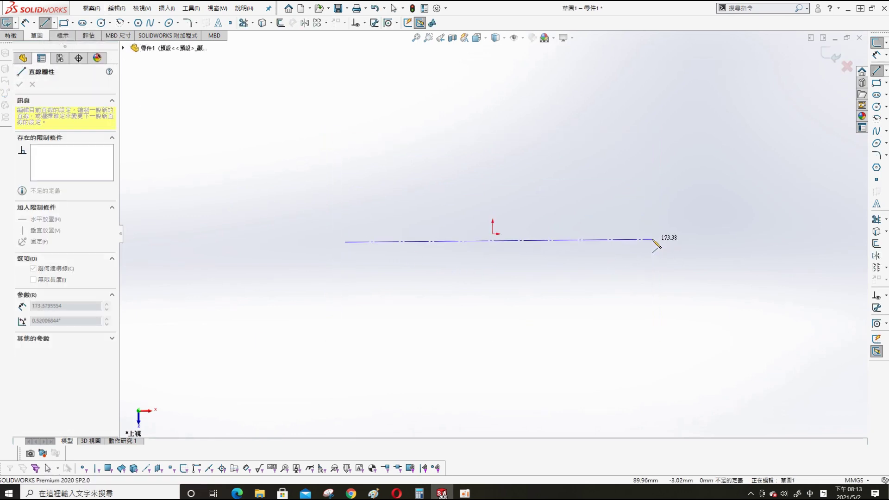
pyautogui.click(653, 242)
pyautogui.click(546, 107)
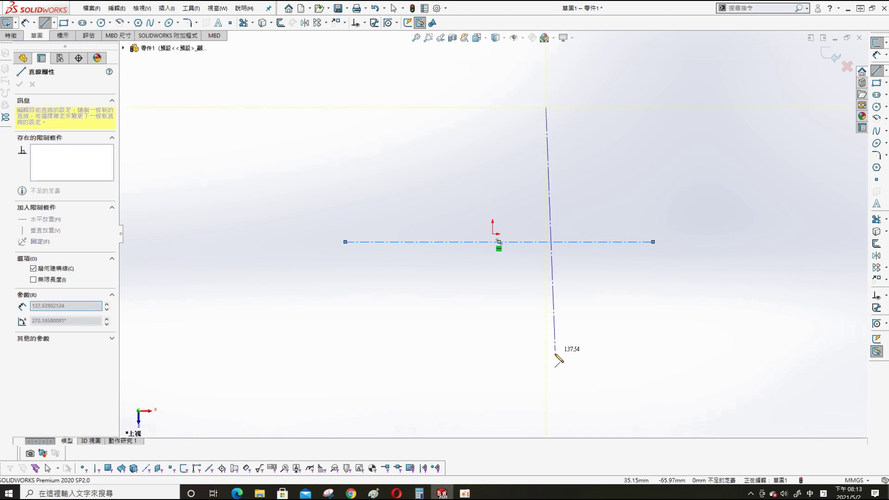
pyautogui.click(546, 395)
pyautogui.click(493, 240)
pyautogui.click(696, 365)
pyautogui.press('Escape')
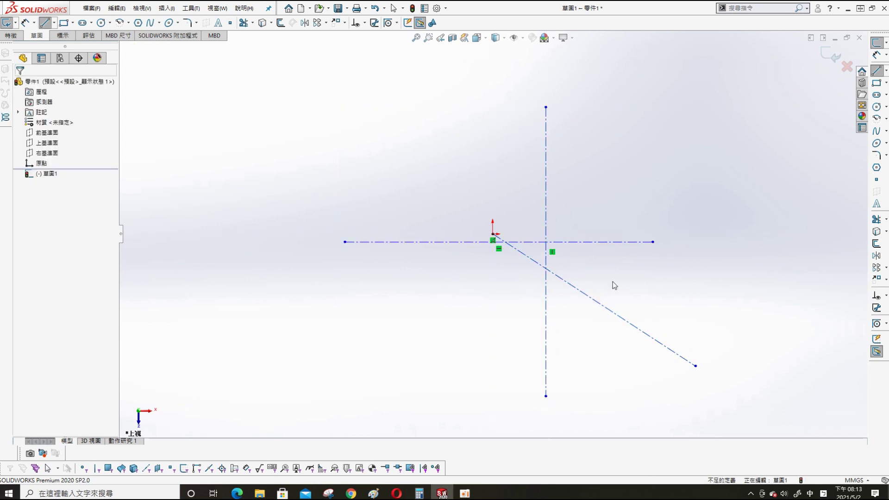
# Step: Constrain the horizontal and vertical centerlines to pass through the origin
pyautogui.click(505, 241)
pyautogui.keyDown('ctrl'); pyautogui.click(493, 234); pyautogui.keyUp('ctrl')
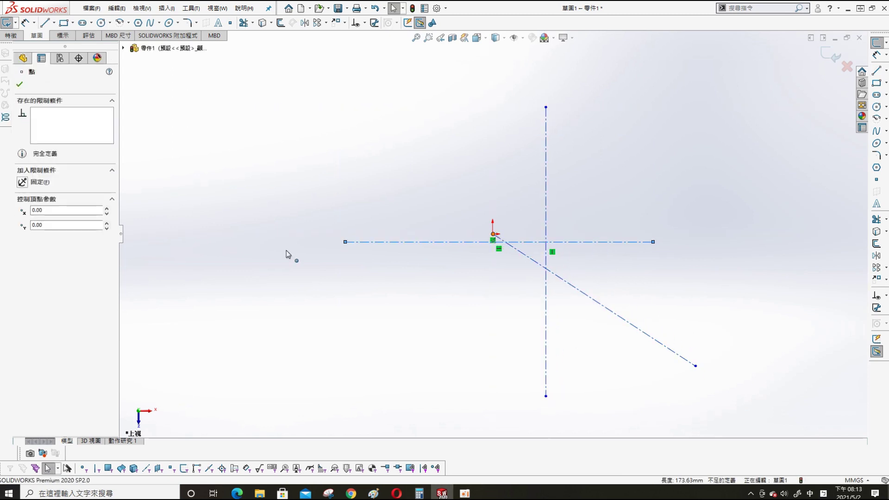
pyautogui.click(44, 234)
pyautogui.click(215, 121)
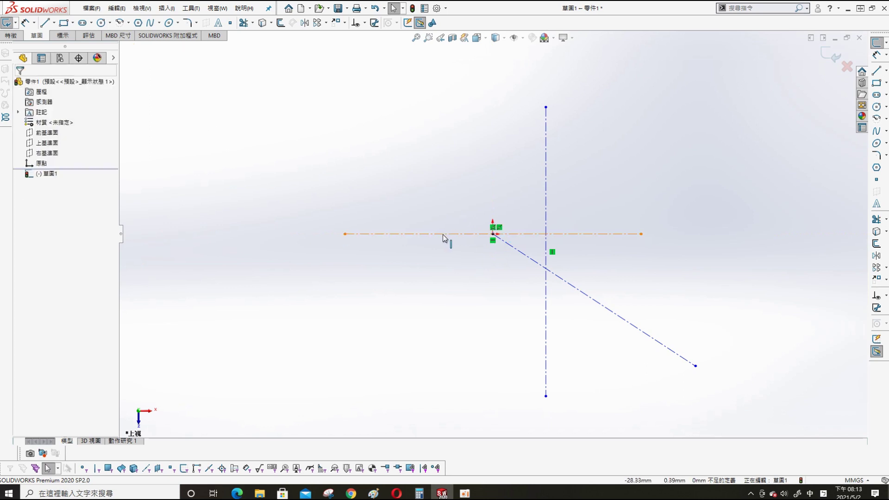
pyautogui.click(546, 218)
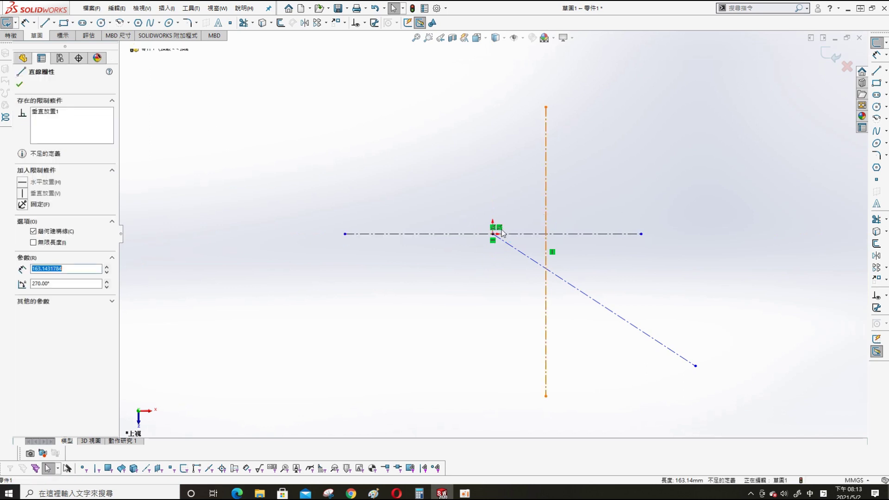
pyautogui.keyDown('ctrl'); pyautogui.click(493, 234); pyautogui.keyUp('ctrl')
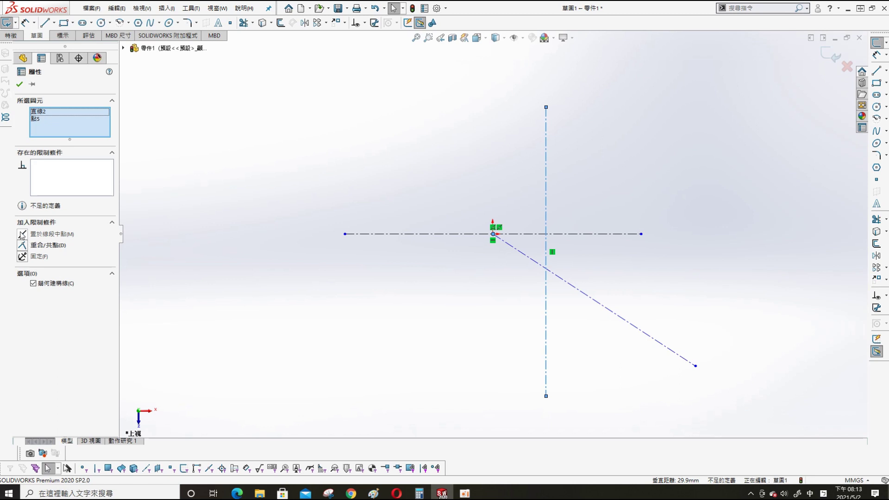
pyautogui.click(21, 234)
pyautogui.click(220, 165)
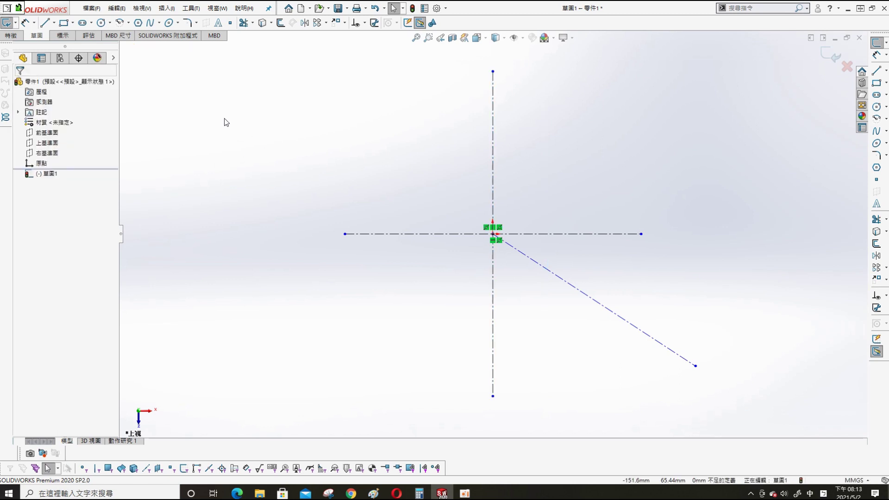
# Step: Dimension the angle between the horizontal and diagonal centerlines as 30°
pyautogui.press('s')
pyautogui.click(268, 119)
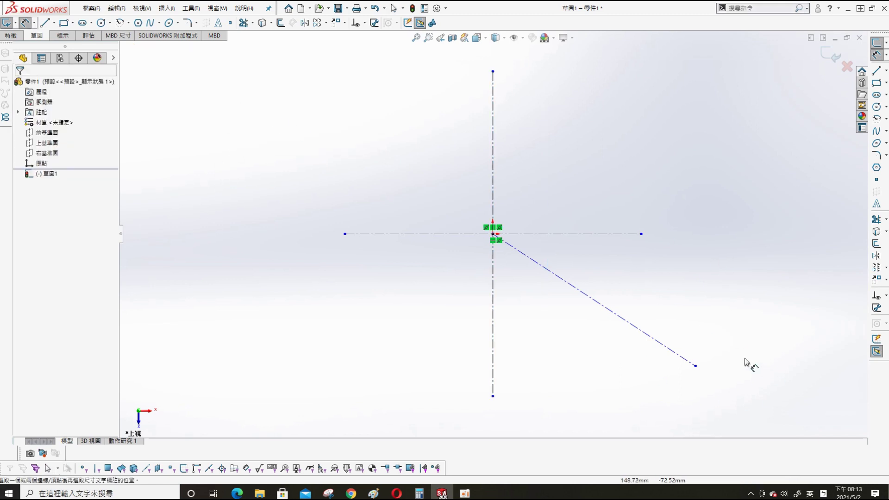
pyautogui.click(610, 234)
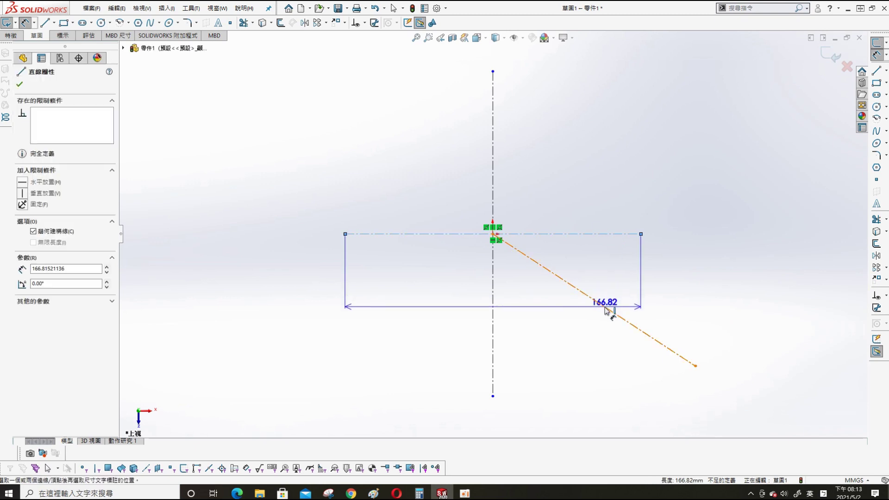
pyautogui.click(603, 307)
pyautogui.click(621, 264)
pyautogui.write('30')
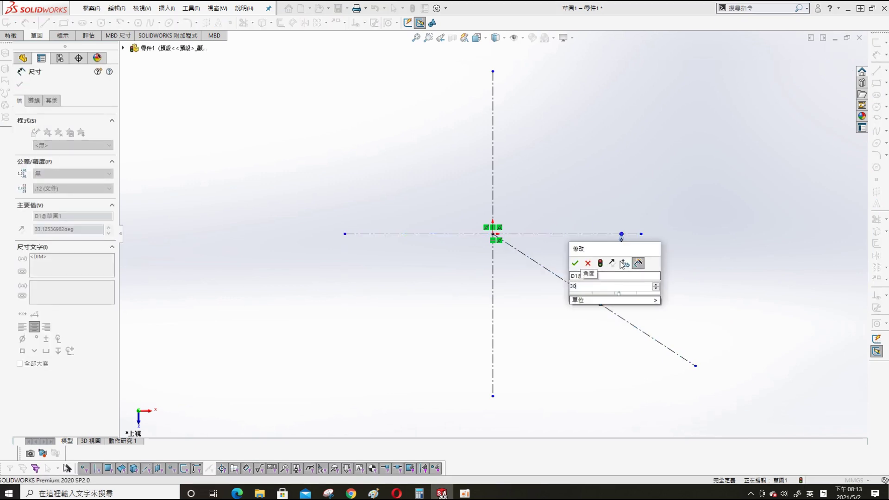
pyautogui.press('Return')
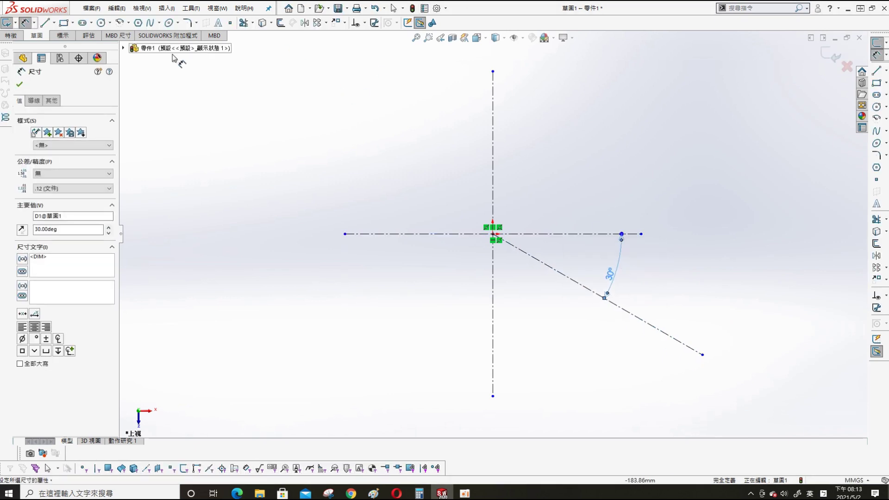
# Step: Draw a centre-point arc at the origin from the left horizontal centerline to the right side
pyautogui.click(120, 23)
pyautogui.click(493, 233)
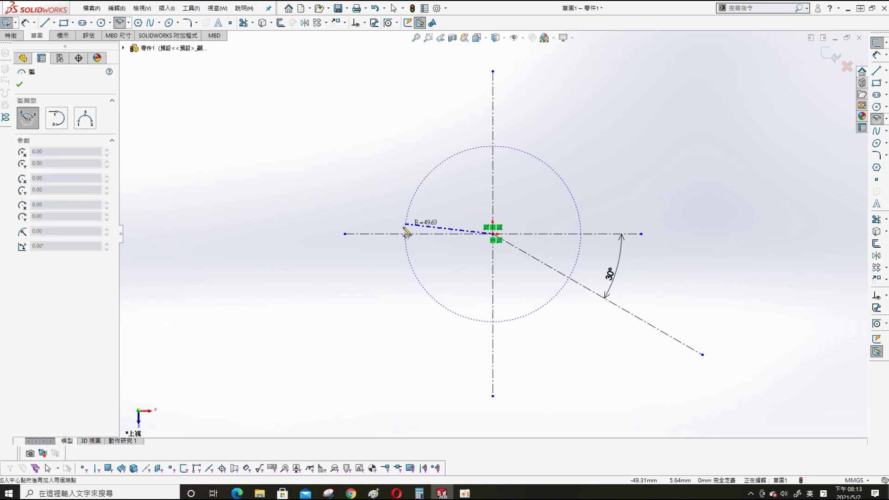
pyautogui.click(388, 234)
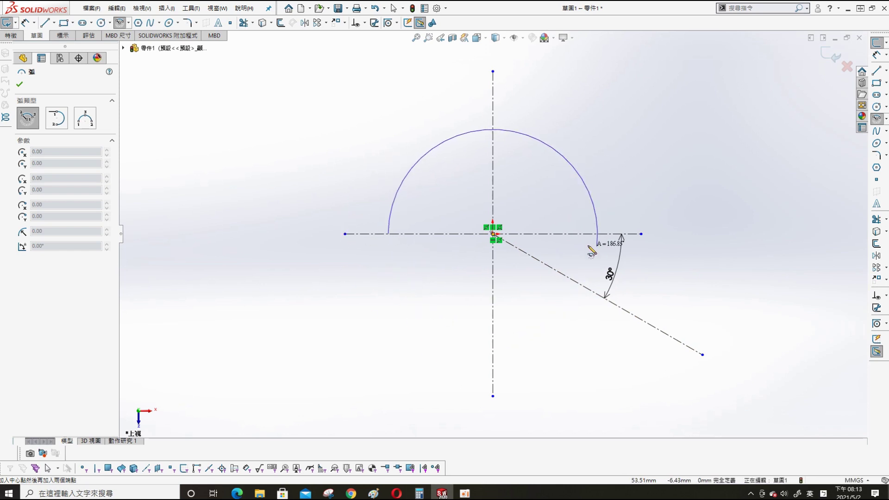
pyautogui.click(594, 207)
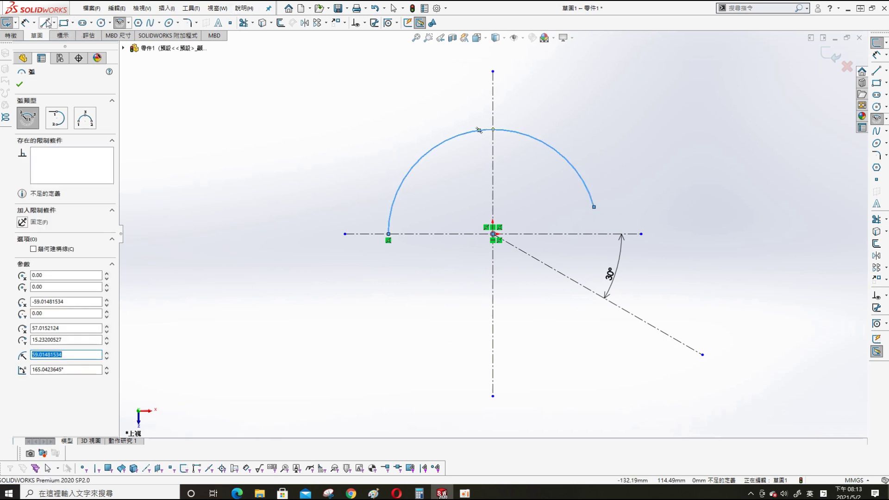
# Step: Draw a line from the arc's end down to the diagonal, then a second line along it
pyautogui.press('l')
pyautogui.click(594, 207)
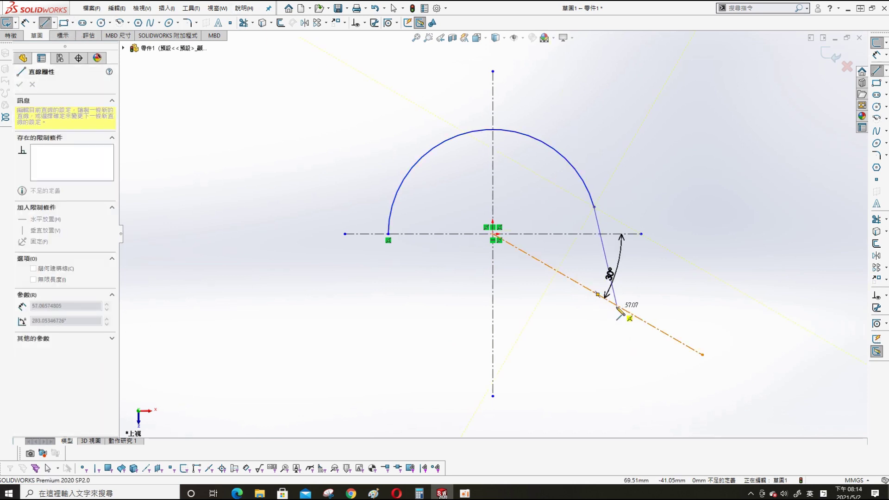
pyautogui.click(617, 306)
pyautogui.doubleClick(671, 337)
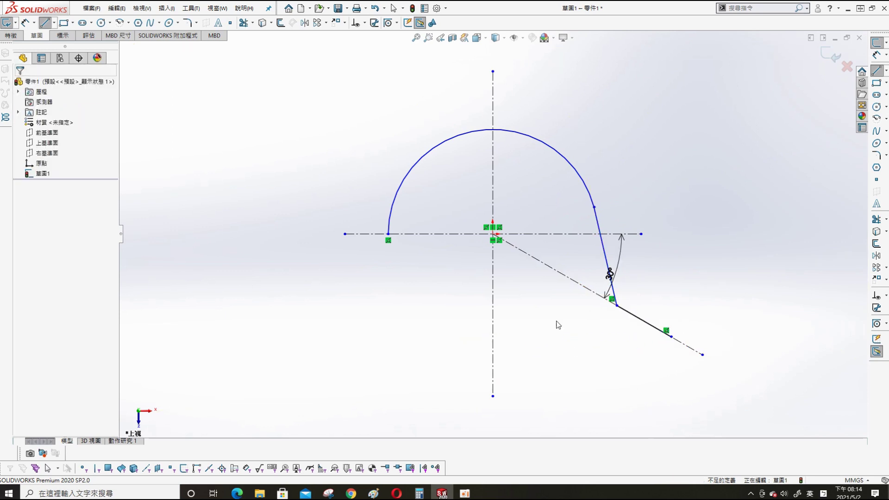
pyautogui.press('Escape')
# Step: Make the connecting line tangent to the arc
pyautogui.click(590, 190)
pyautogui.keyDown('ctrl'); pyautogui.click(601, 227); pyautogui.keyUp('ctrl')
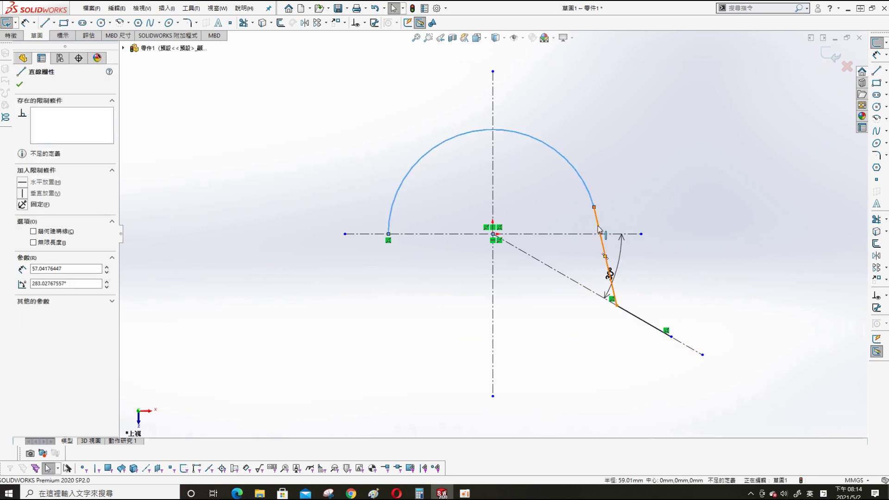
pyautogui.click(26, 239)
pyautogui.click(323, 133)
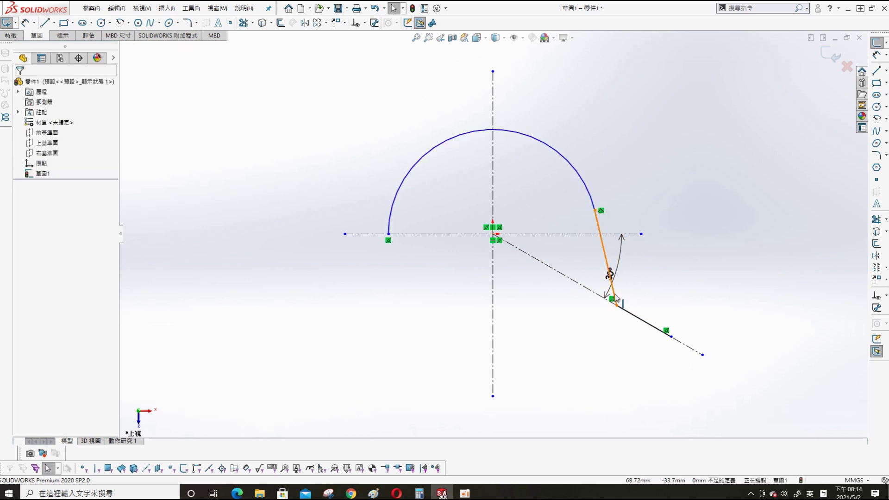
# Step: Dimension the arc as R20 and its right endpoint 2 mm from the horizontal centerline
pyautogui.press('s')
pyautogui.click(530, 133)
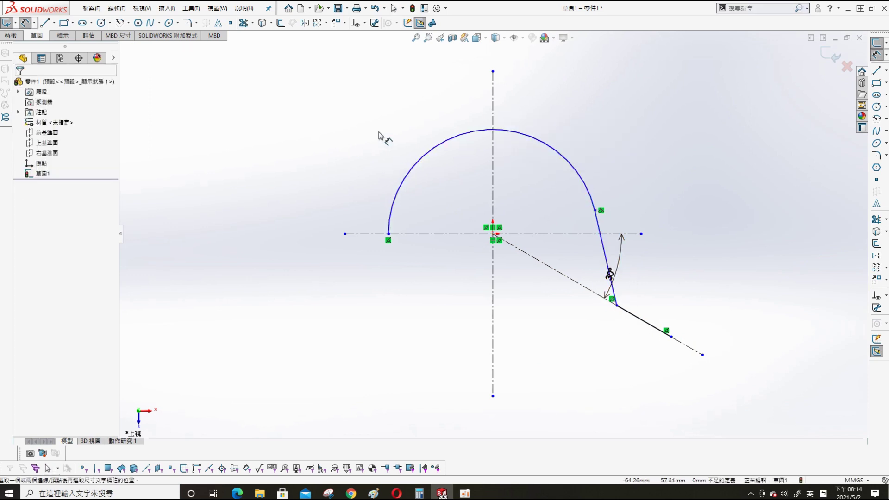
pyautogui.click(411, 168)
pyautogui.click(366, 135)
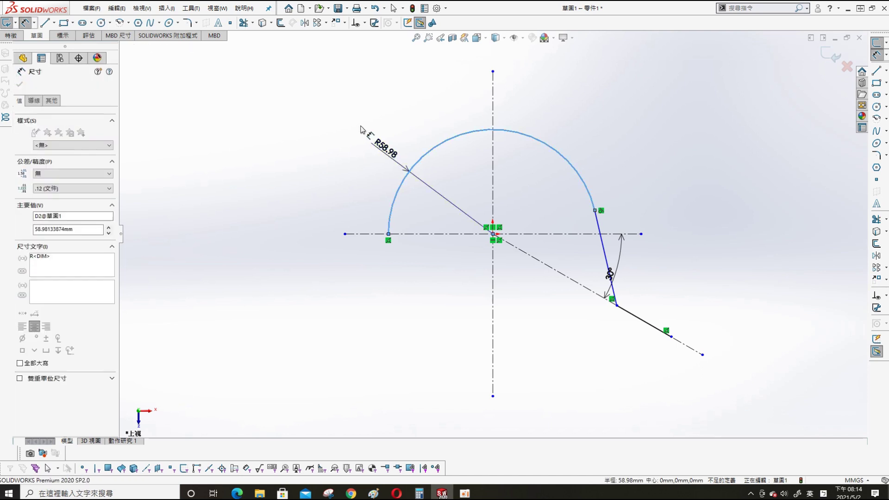
pyautogui.write('20')
pyautogui.press('Return')
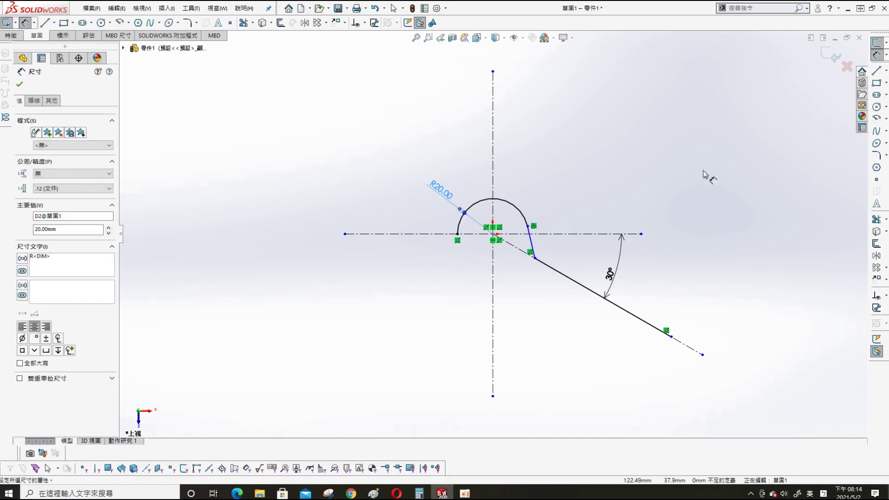
pyautogui.scroll(-3, 462, 232)
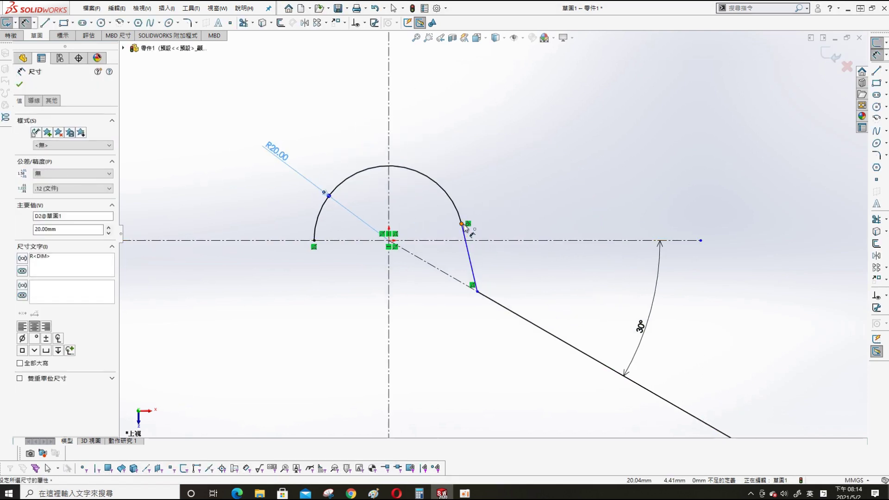
pyautogui.click(463, 225)
pyautogui.click(510, 240)
pyautogui.click(527, 225)
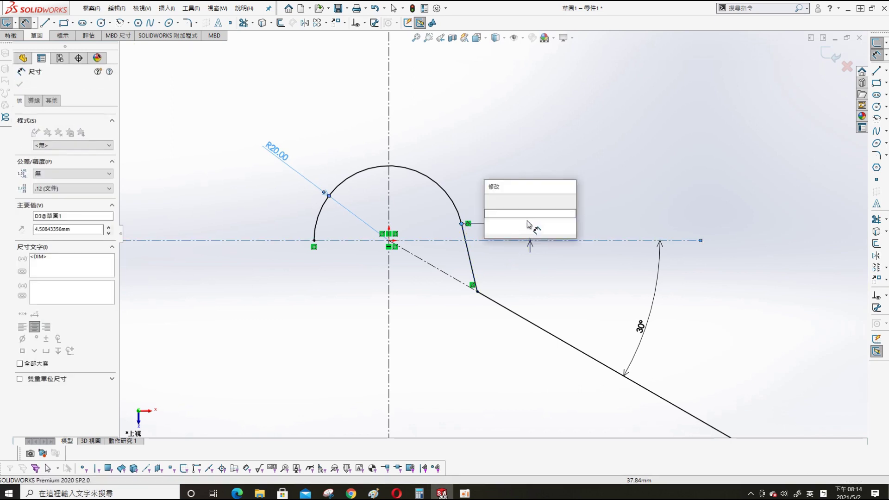
pyautogui.write('2')
pyautogui.press('Return')
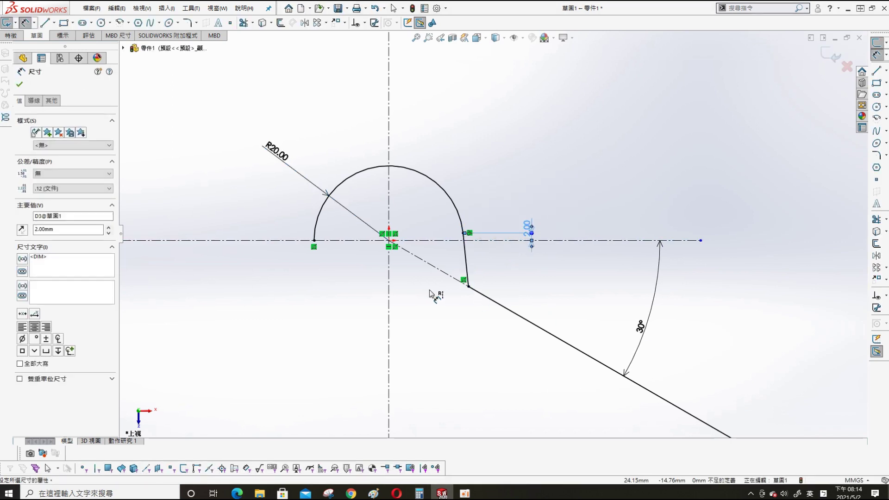
# Step: Dimension the diagonal line length as 45 mm
pyautogui.click(389, 241)
pyautogui.scroll(-3, 679, 387)
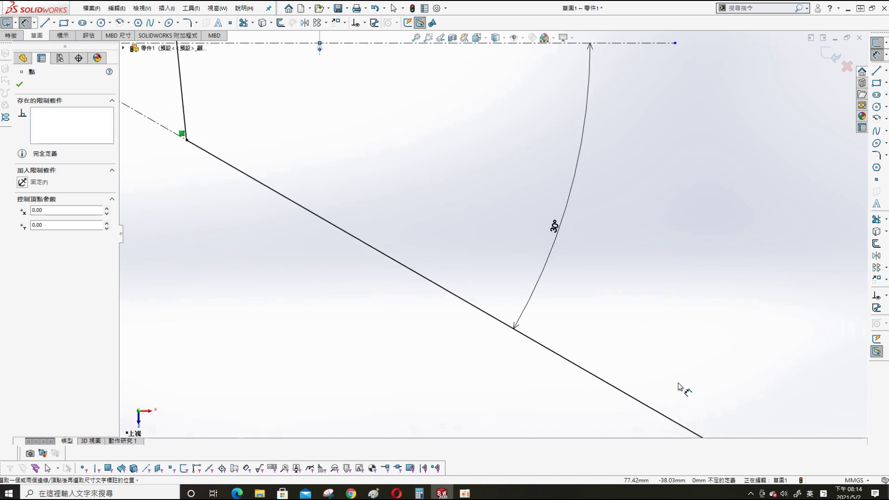
pyautogui.scroll(3, 602, 370)
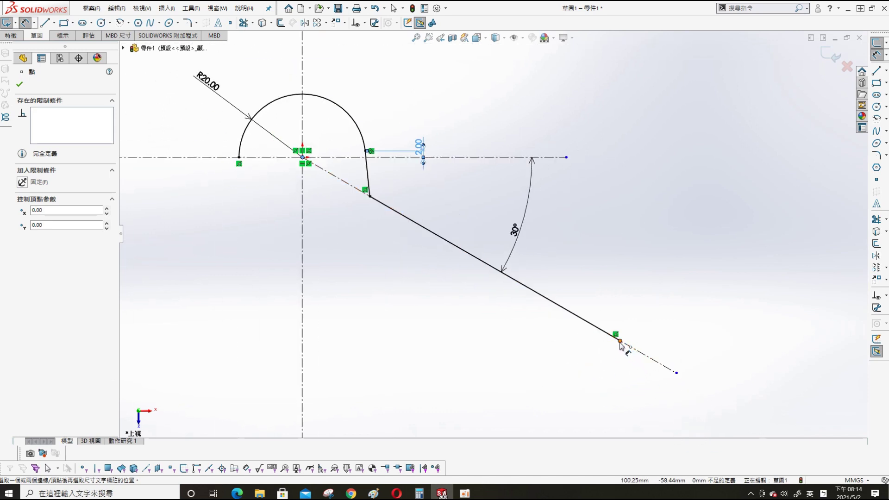
pyautogui.click(620, 342)
pyautogui.click(442, 283)
pyautogui.write('45')
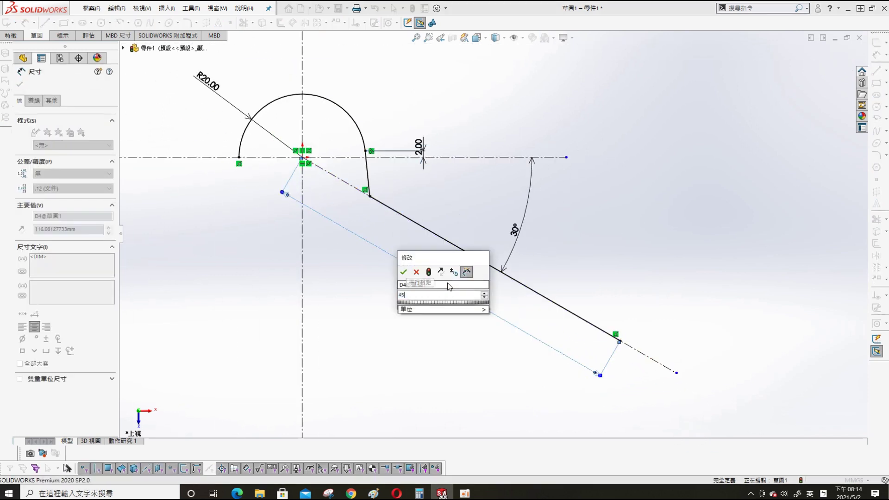
pyautogui.press('Return')
pyautogui.click(631, 254)
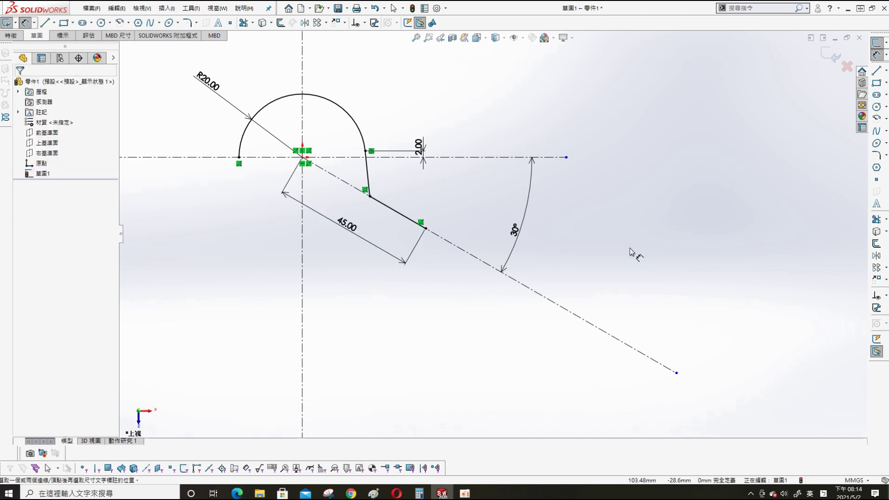
# Step: Round the lower corner between the two lines with a 5 mm sketch fillet
pyautogui.press('s')
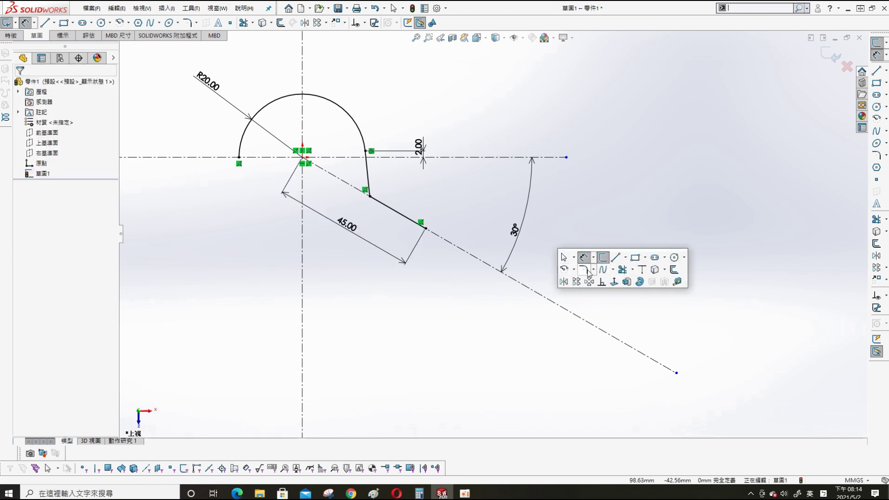
pyautogui.click(584, 270)
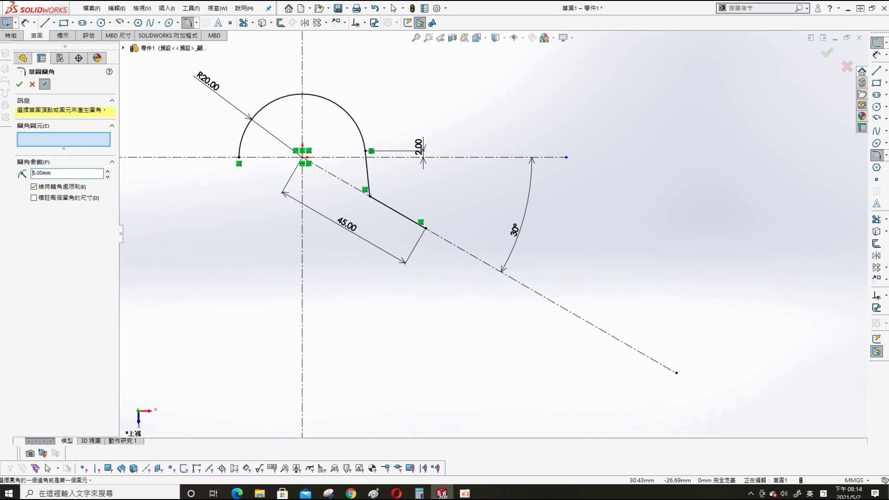
pyautogui.click(369, 197)
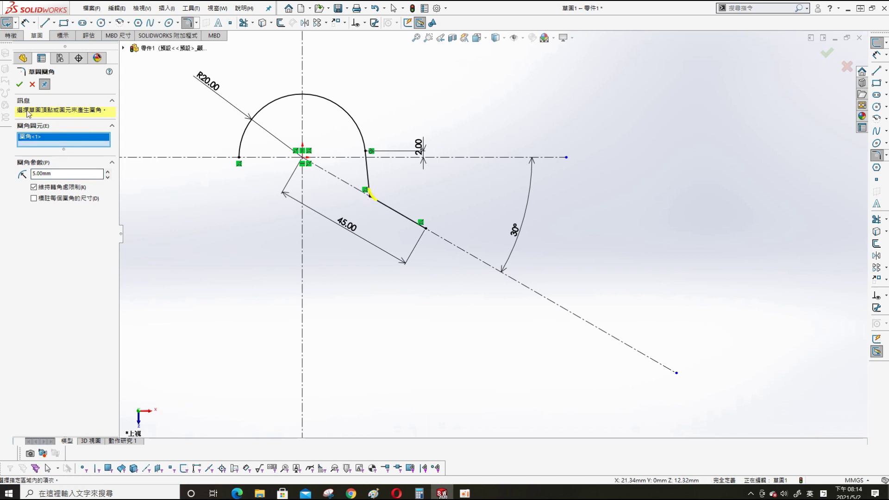
pyautogui.click(19, 84)
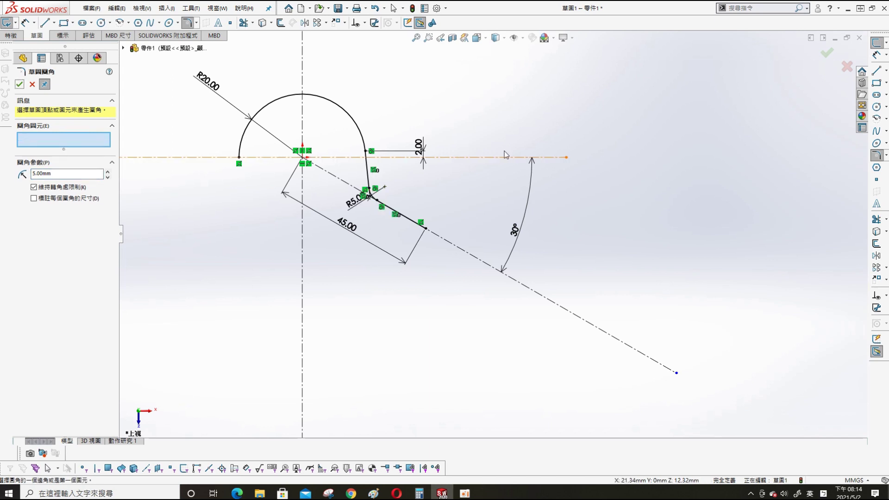
pyautogui.click(828, 54)
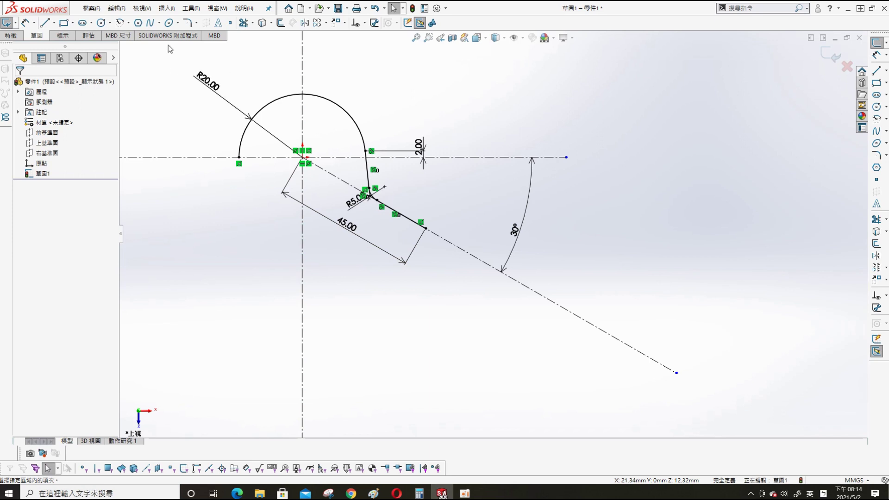
# Step: Extrude the hook sketch into a 10 mm surface, orbit to inspect it, and select the Top Plane
pyautogui.click(163, 8)
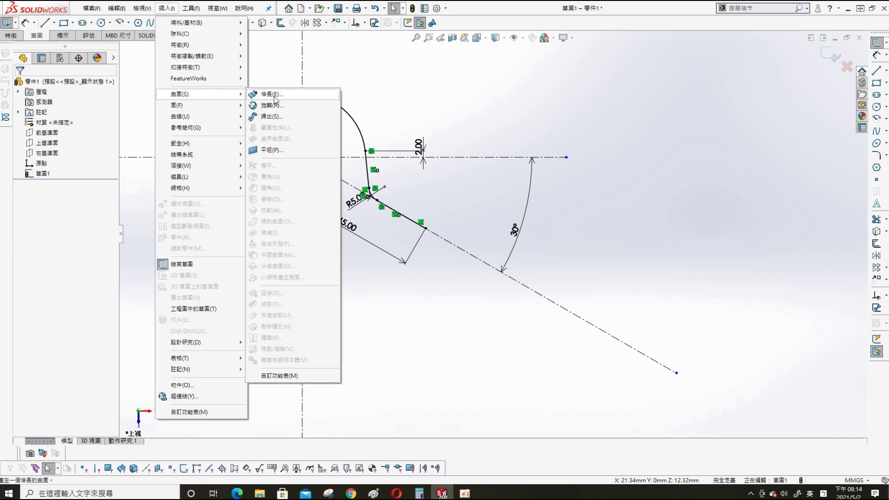
pyautogui.click(259, 96)
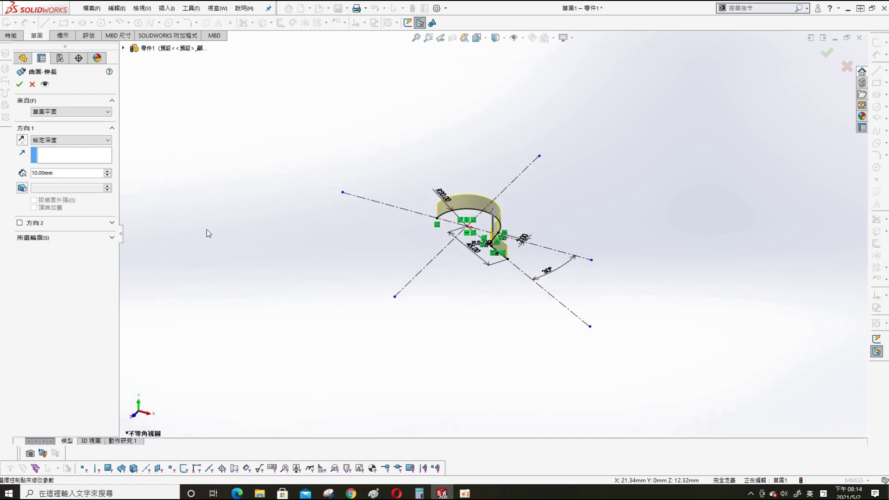
pyautogui.click(17, 84)
pyautogui.moveTo(415, 248)
pyautogui.mouseDown(button='middle')
pyautogui.moveTo(369, 284)
pyautogui.moveTo(463, 201)
pyautogui.moveTo(576, 298)
pyautogui.moveTo(574, 310)
pyautogui.mouseUp(button='middle')
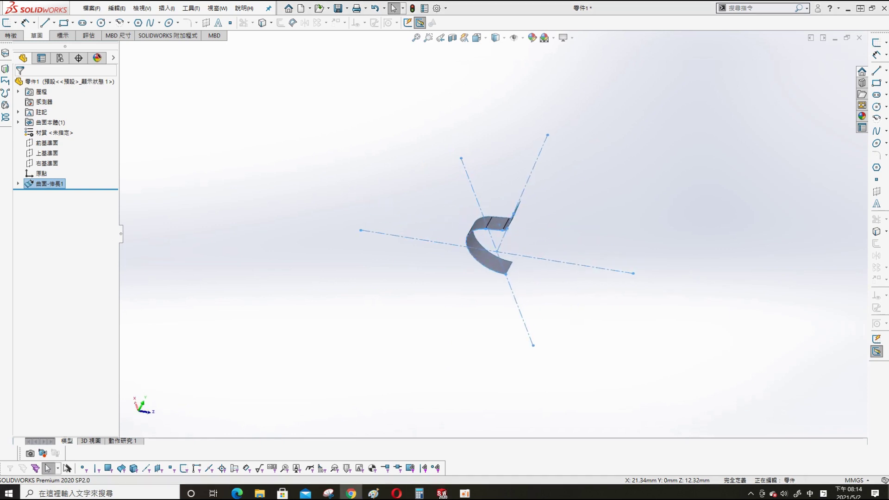
pyautogui.moveTo(334, 339)
pyautogui.mouseDown(button='middle')
pyautogui.moveTo(284, 310)
pyautogui.moveTo(447, 334)
pyautogui.moveTo(587, 214)
pyautogui.moveTo(519, 344)
pyautogui.moveTo(510, 338)
pyautogui.mouseUp(button='middle')
pyautogui.click(48, 153)
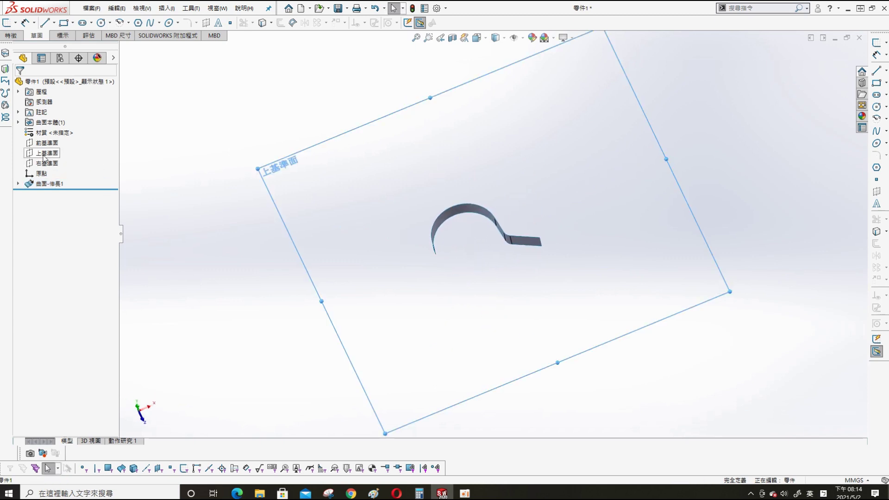
pyautogui.moveTo(159, 181)
pyautogui.mouseDown(button='middle')
pyautogui.moveTo(317, 264)
pyautogui.moveTo(317, 220)
pyautogui.moveTo(254, 208)
pyautogui.mouseUp(button='middle')
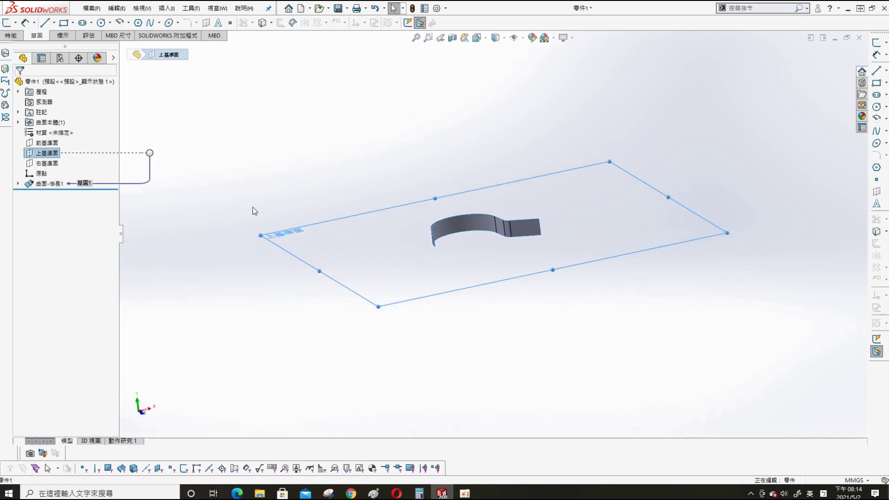
# Step: Create reference plane Plane1 offset 2 mm from the Top Plane
pyautogui.press('s')
pyautogui.click(290, 241)
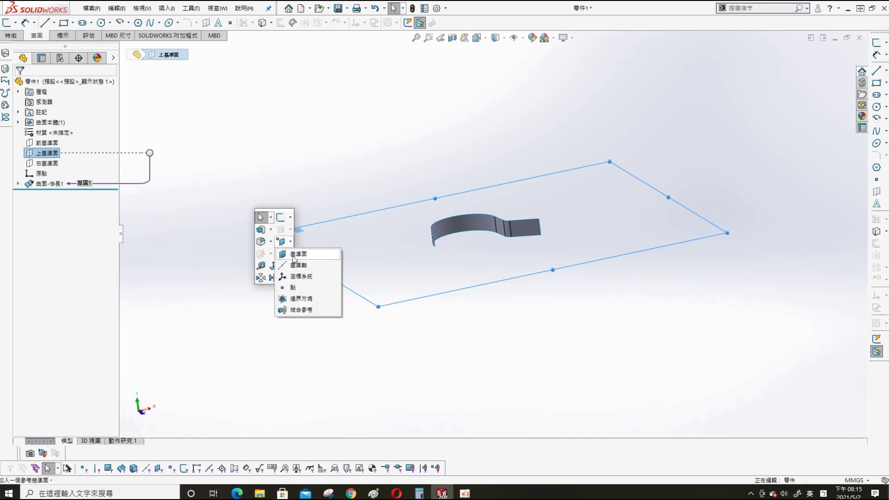
pyautogui.click(301, 254)
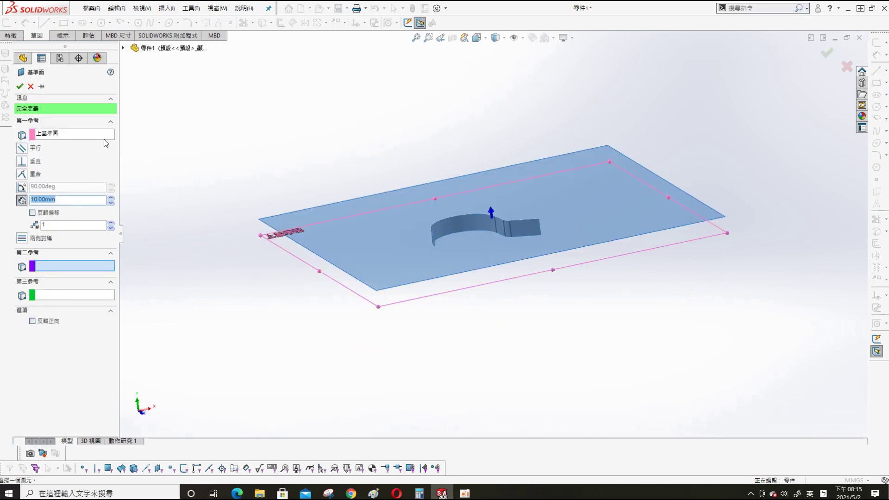
pyautogui.write('2')
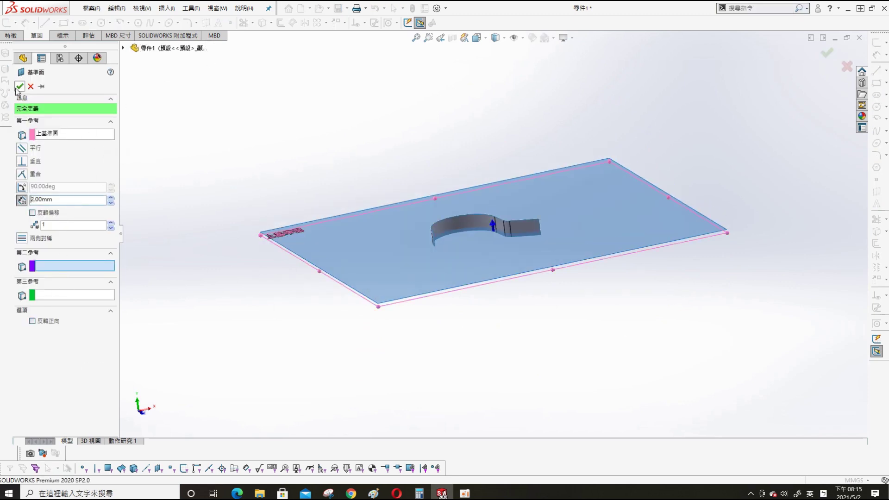
pyautogui.click(20, 87)
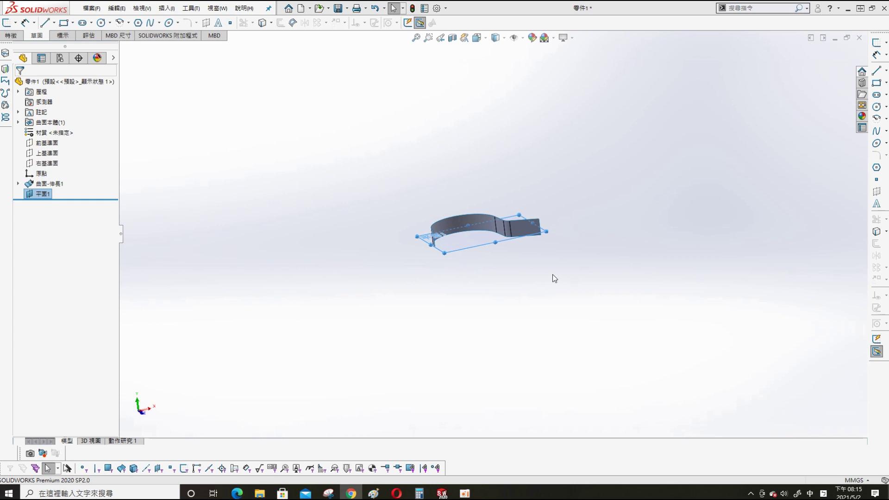
# Step: Start a new sketch on Plane1
pyautogui.scroll(-3, 528, 266)
pyautogui.click(418, 230)
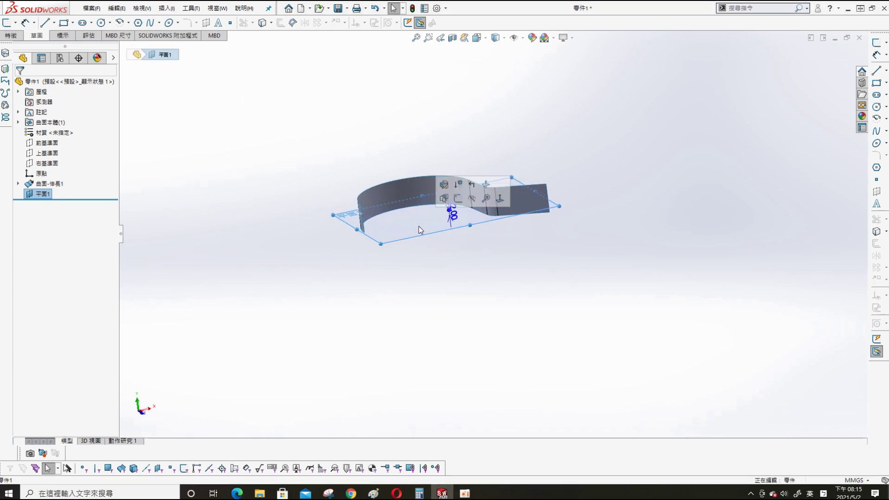
pyautogui.click(454, 206)
pyautogui.click(167, 8)
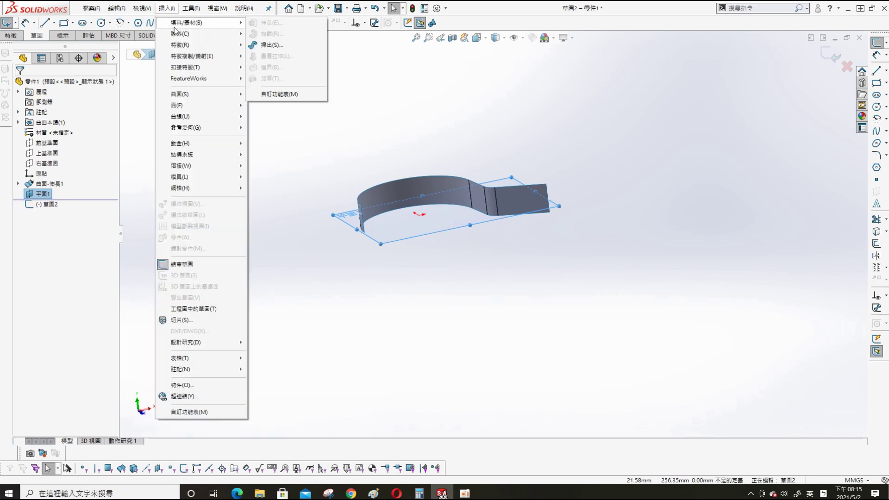
pyautogui.click(436, 74)
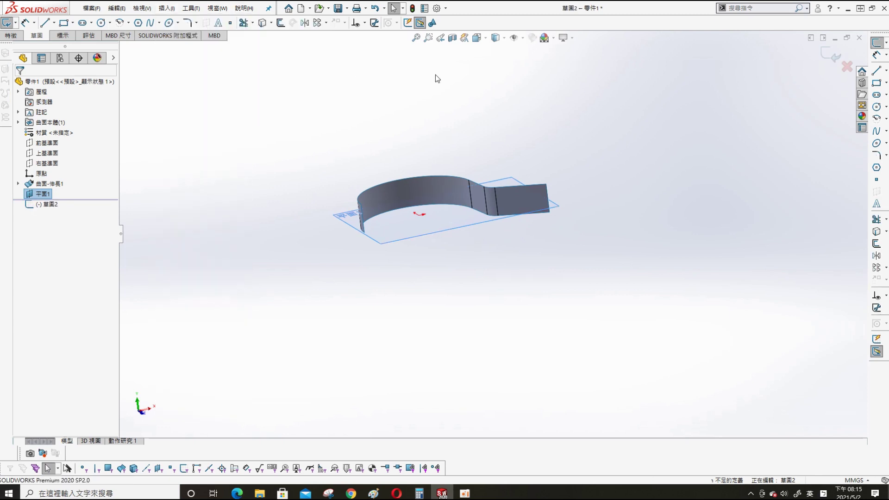
# Step: Create an intersection curve between Plane1 and the four faces of the surface strip
pyautogui.click(271, 23)
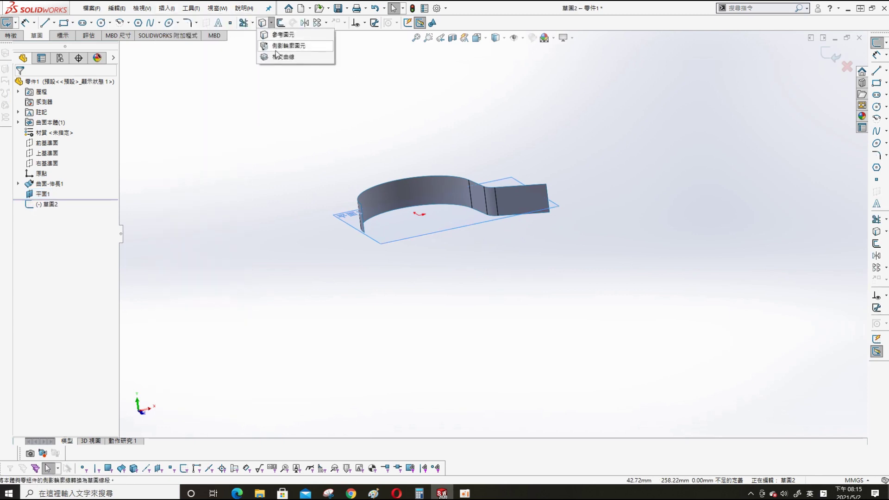
pyautogui.click(277, 57)
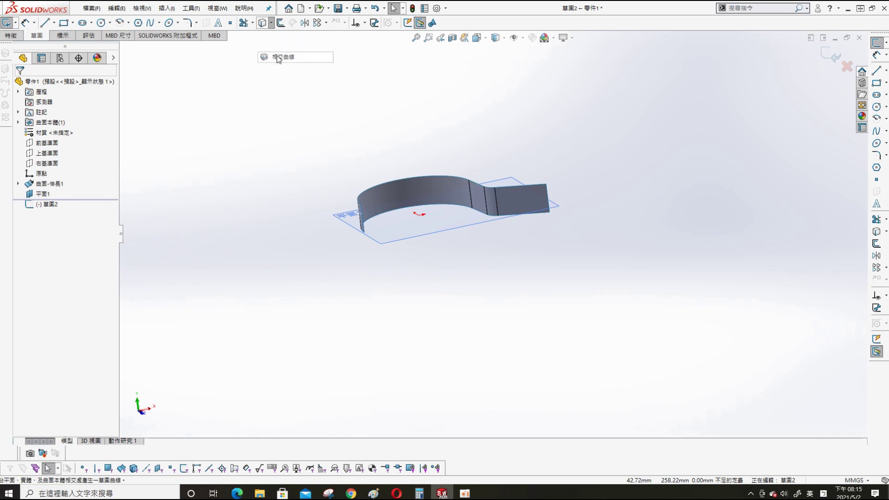
pyautogui.scroll(-2, 473, 195)
pyautogui.click(568, 193)
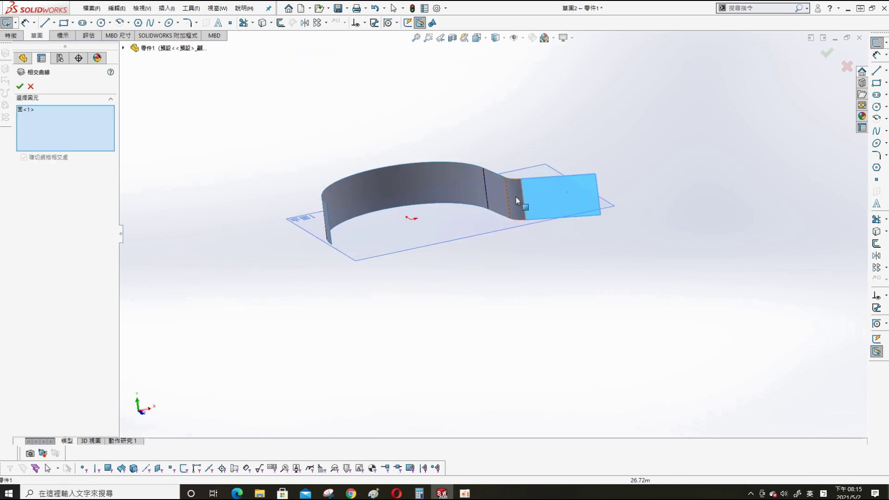
pyautogui.click(514, 196)
pyautogui.click(446, 180)
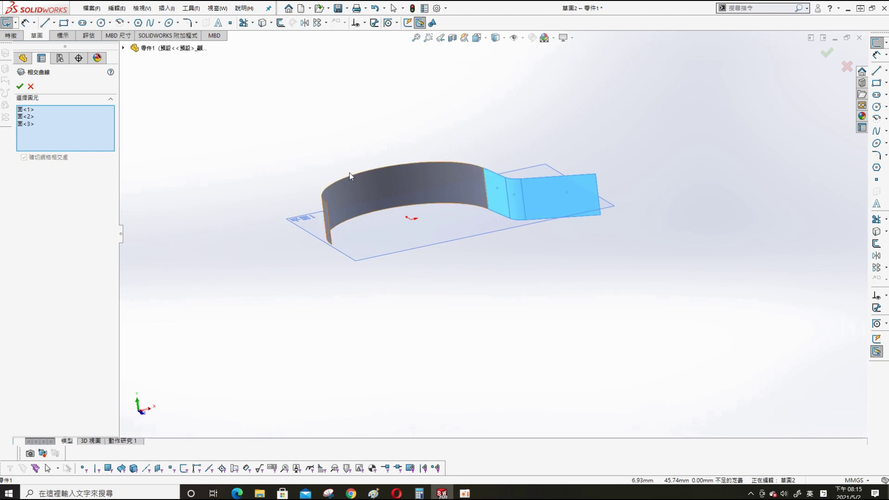
pyautogui.click(366, 182)
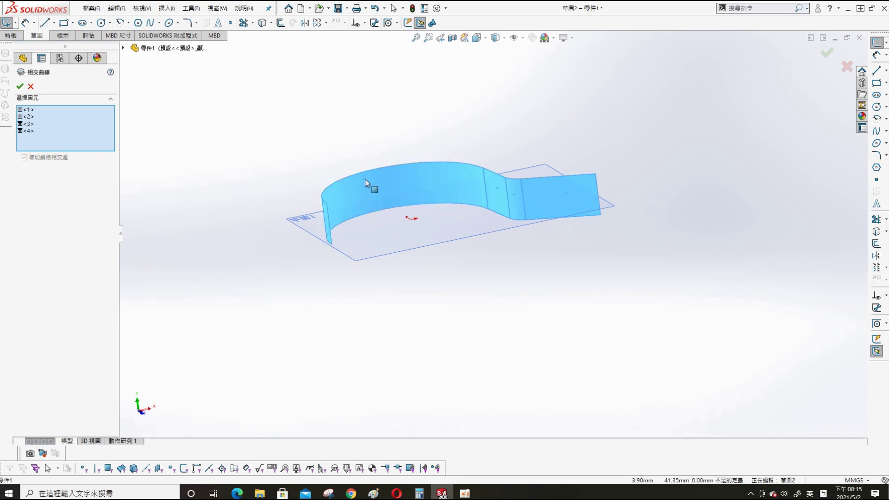
pyautogui.click(21, 87)
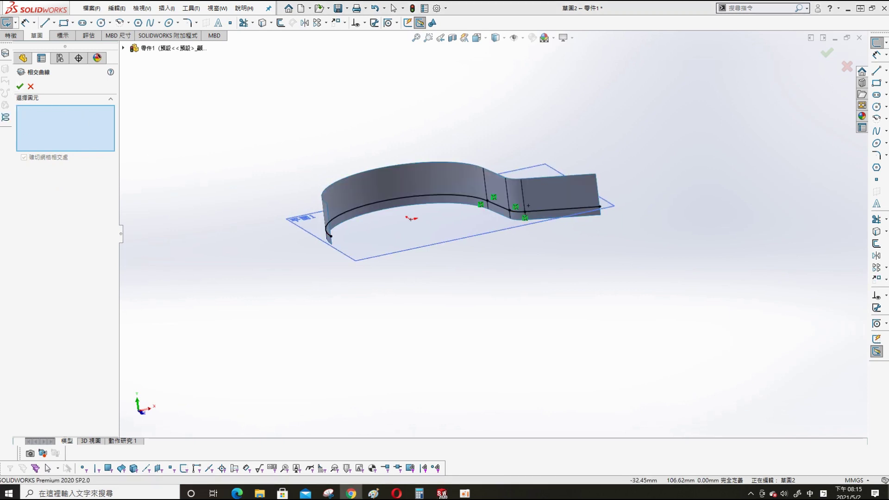
pyautogui.click(20, 87)
# Step: Drag the curve's open end into a longer arc and exit the sketch
pyautogui.scroll(-2, 324, 301)
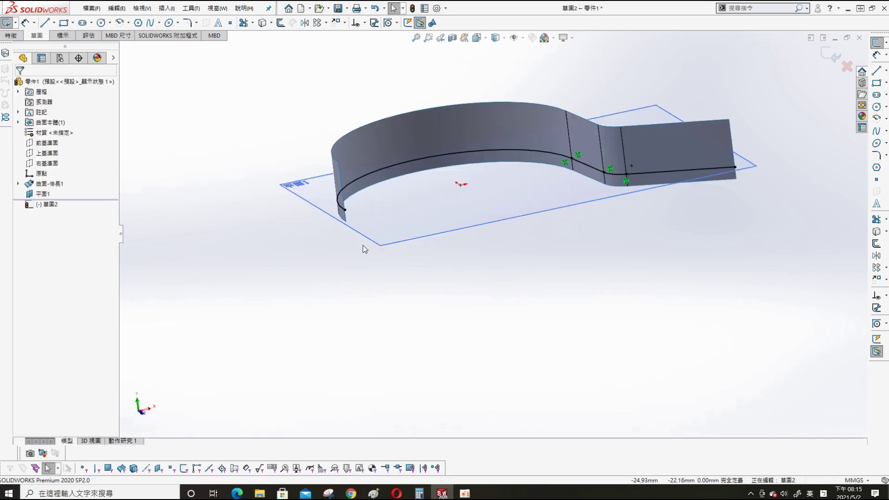
pyautogui.moveTo(346, 214); pyautogui.dragTo(446, 216)
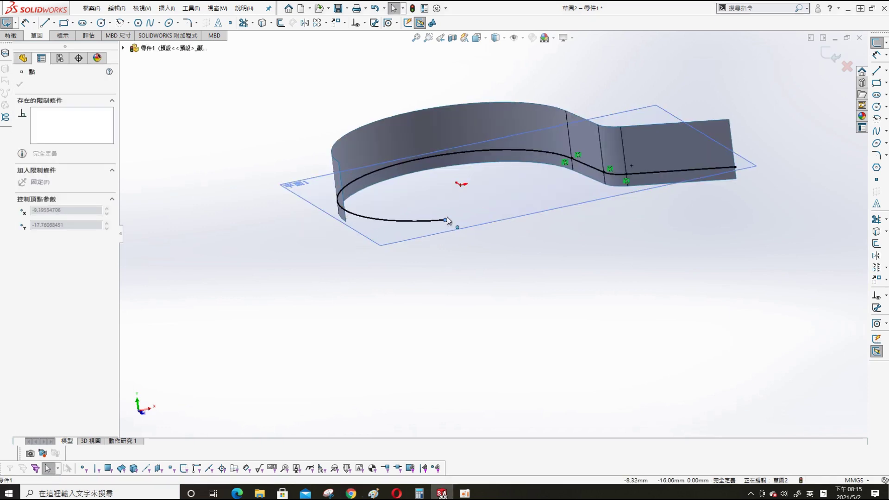
pyautogui.moveTo(287, 257)
pyautogui.mouseDown(button='middle')
pyautogui.moveTo(443, 347)
pyautogui.moveTo(431, 341)
pyautogui.mouseUp(button='middle')
pyautogui.press('Escape')
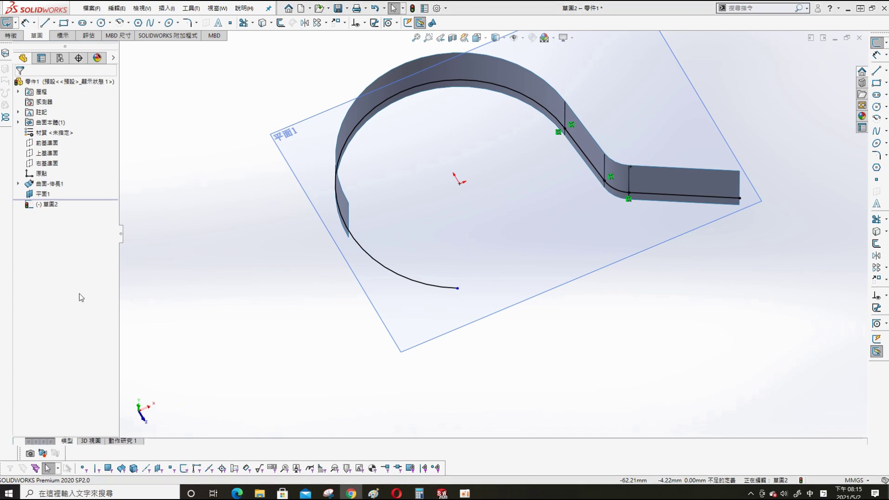
pyautogui.click(834, 57)
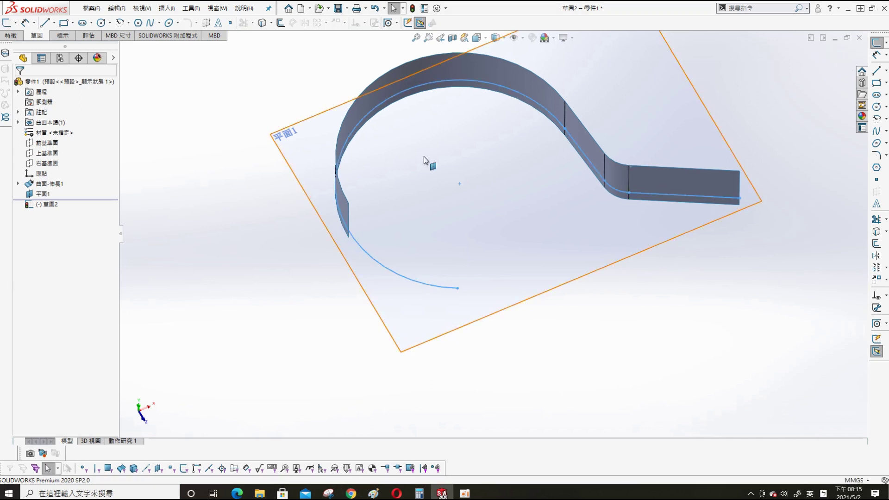
# Step: Mirror the extruded surface body across the Front Plane and orbit to check the ring
pyautogui.click(55, 125)
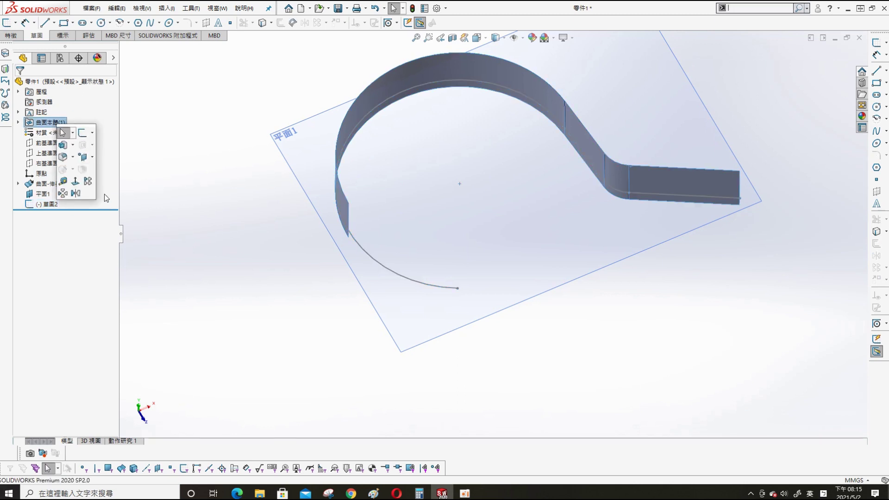
pyautogui.click(75, 193)
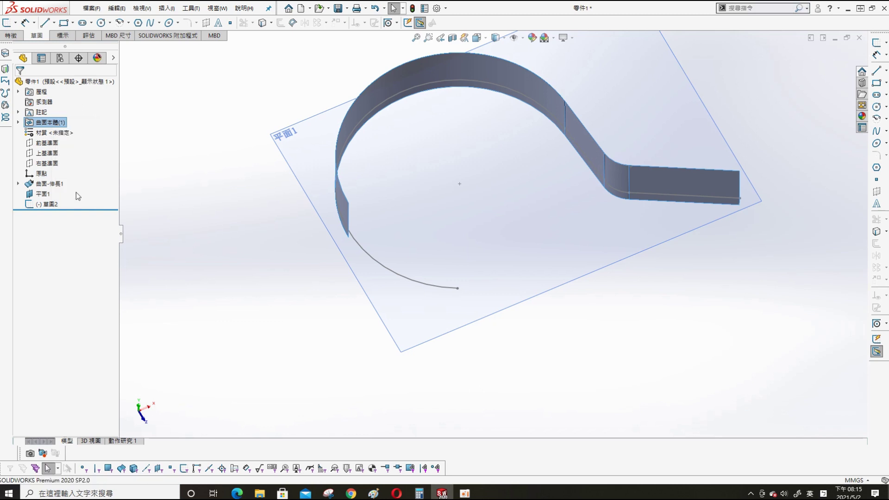
pyautogui.click(123, 47)
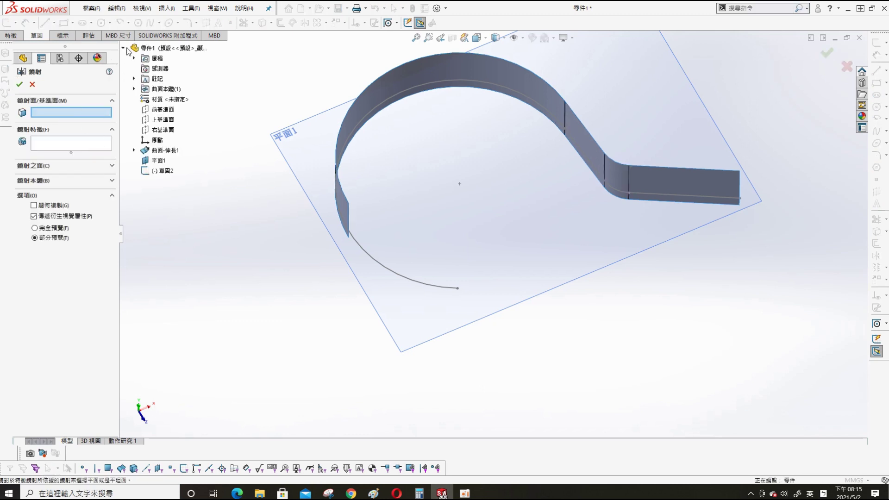
pyautogui.click(162, 110)
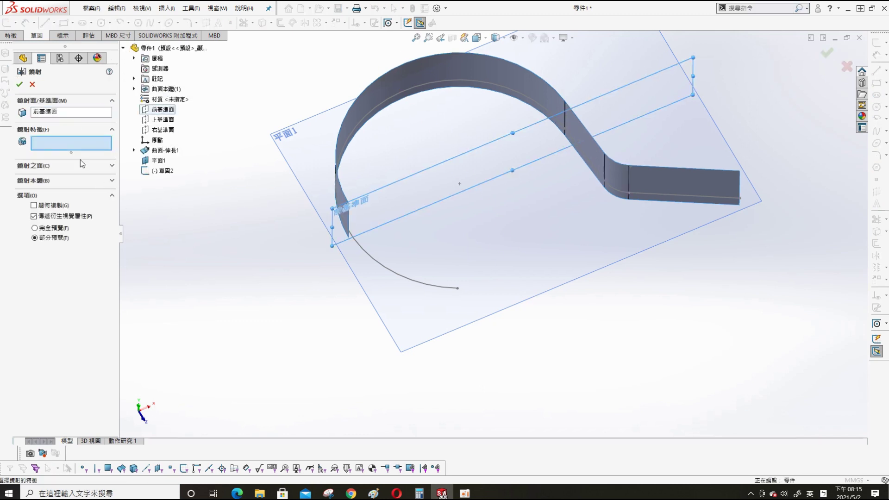
pyautogui.click(33, 180)
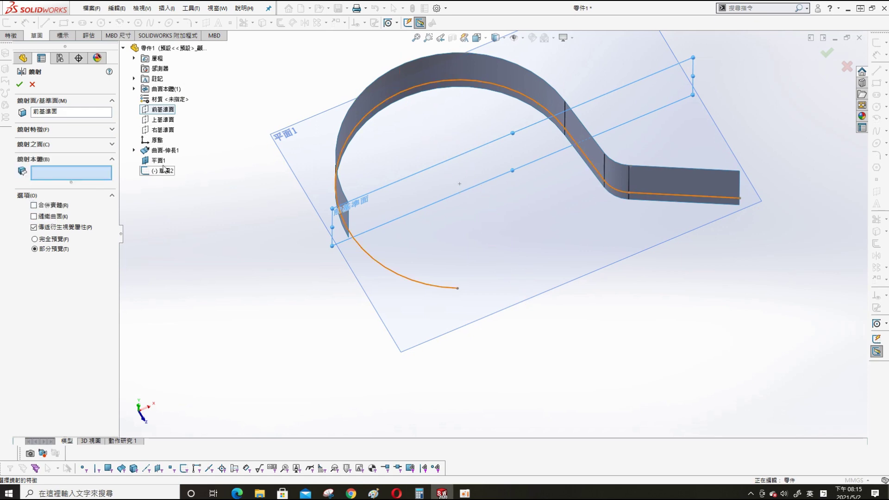
pyautogui.click(134, 89)
pyautogui.click(173, 99)
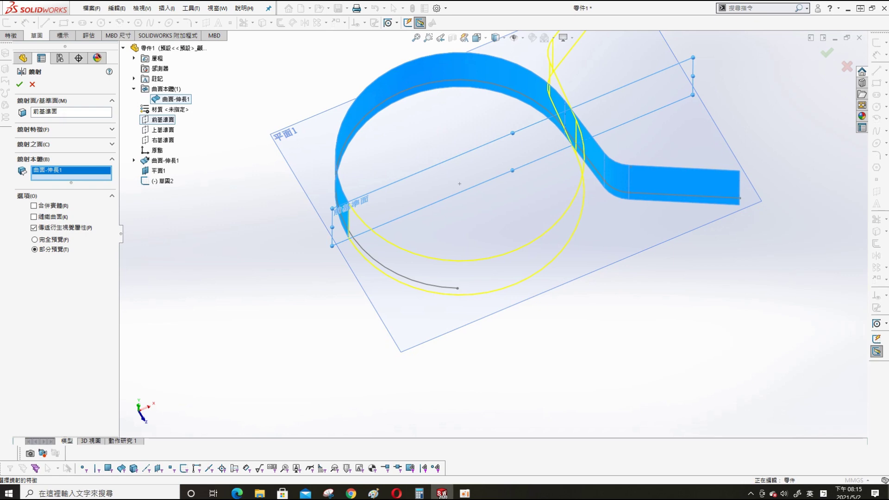
pyautogui.click(20, 85)
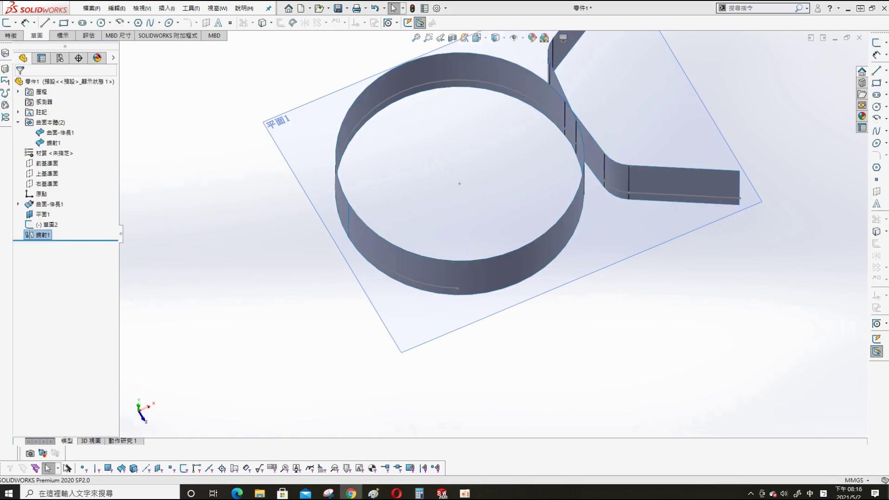
pyautogui.moveTo(518, 314)
pyautogui.mouseDown(button='middle')
pyautogui.moveTo(648, 263)
pyautogui.moveTo(630, 162)
pyautogui.mouseUp(button='middle')
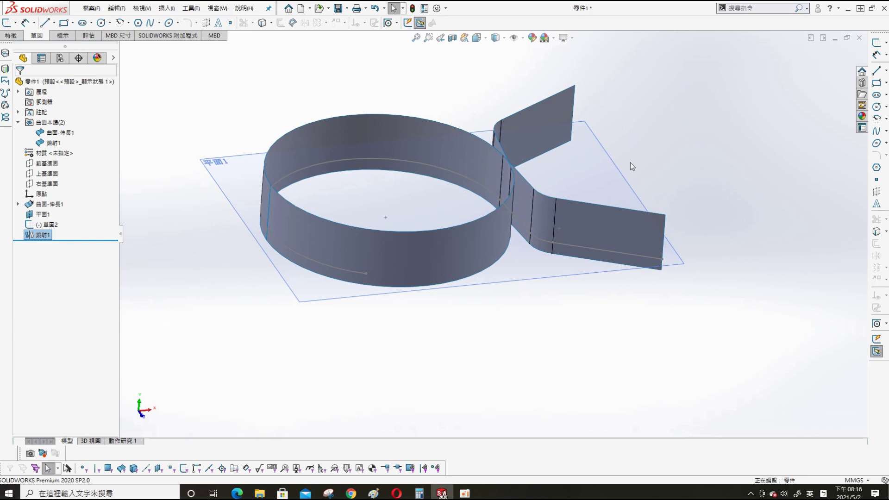
# Step: Start a sketch on the upper flap face and view it normal-to
pyautogui.click(557, 112)
pyautogui.press('s')
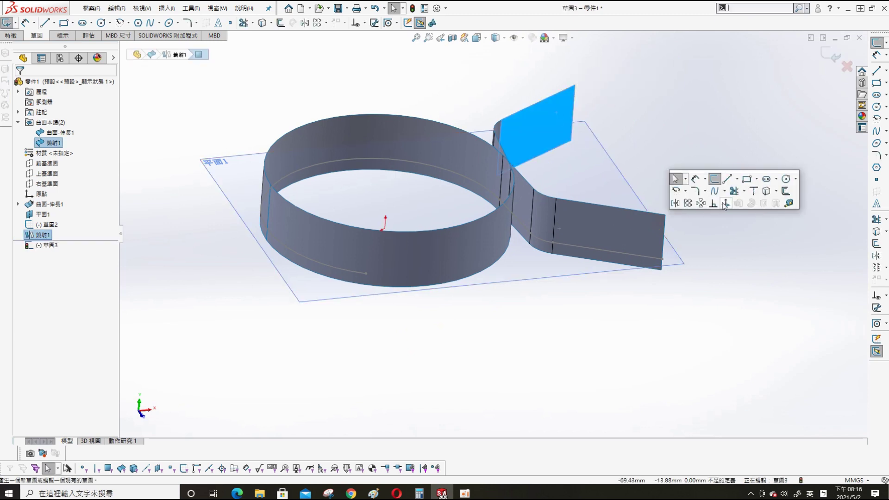
pyautogui.hotkey('ctrl', '8')
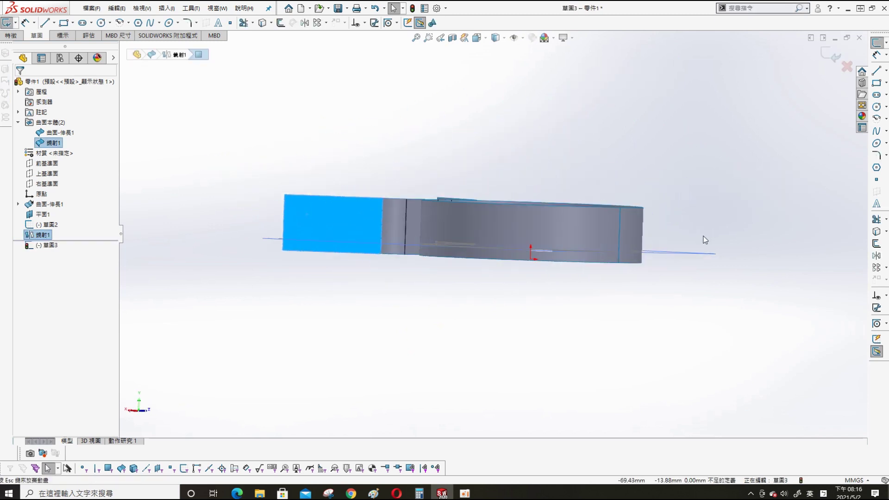
pyautogui.hotkey('ctrl', '8')
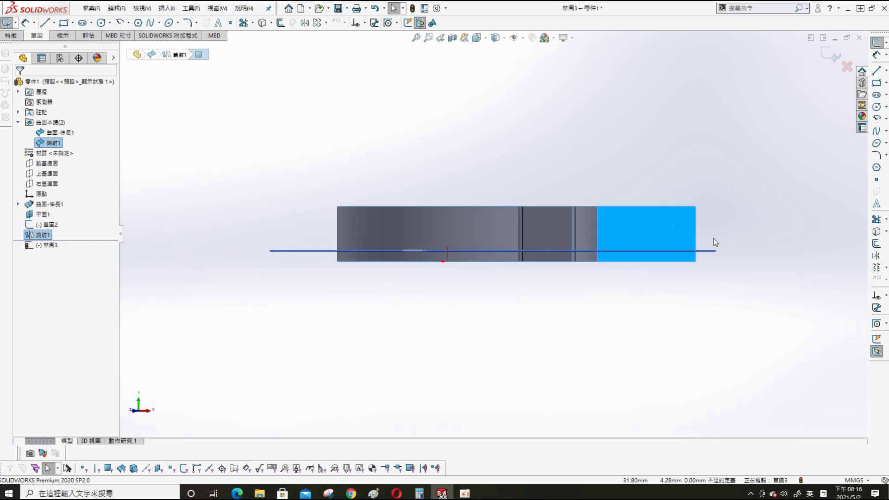
pyautogui.click(351, 493)
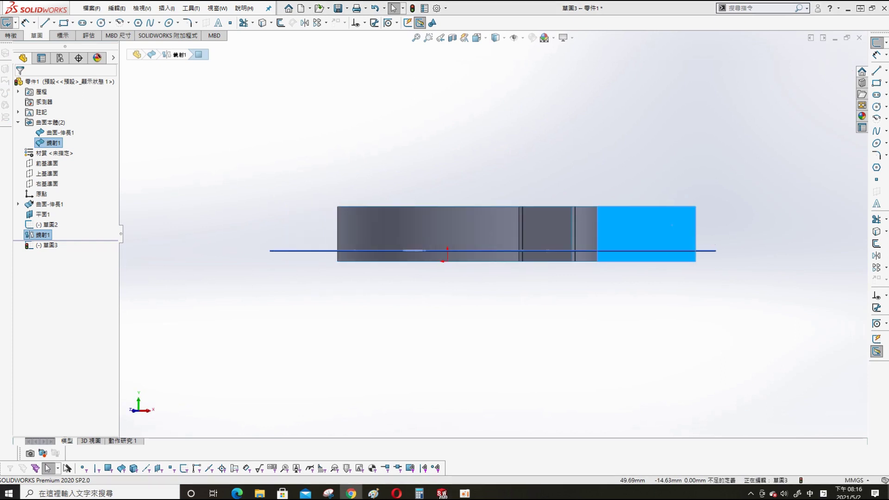
pyautogui.click(788, 159)
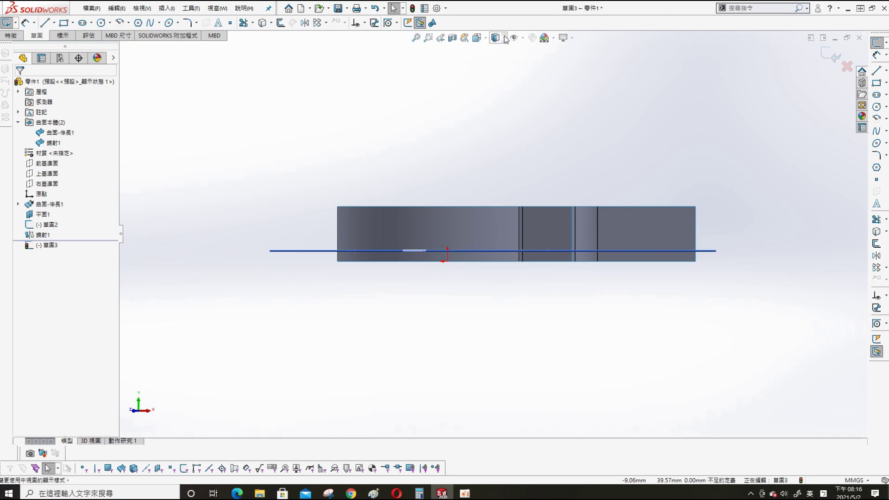
pyautogui.click(43, 214)
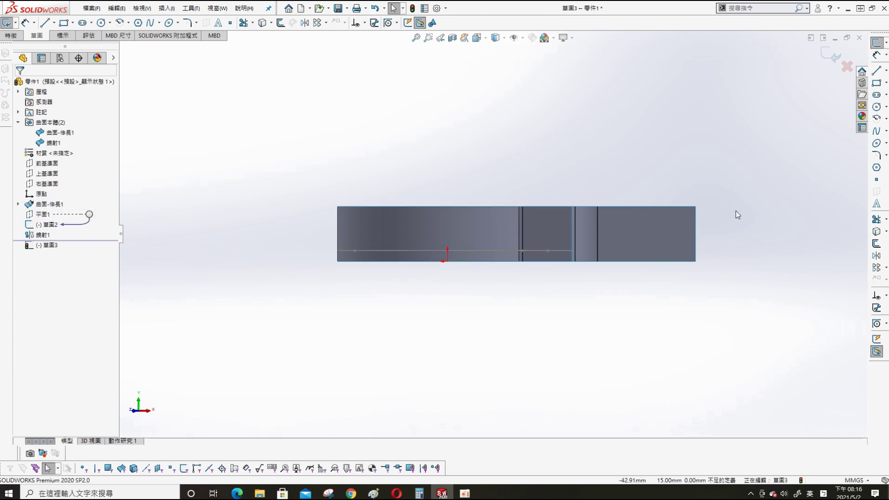
pyautogui.scroll(-2, 672, 218)
pyautogui.scroll(1, 468, 194)
# Step: Draw a quarter centre-point arc at the flap's lower-right corner
pyautogui.press('s')
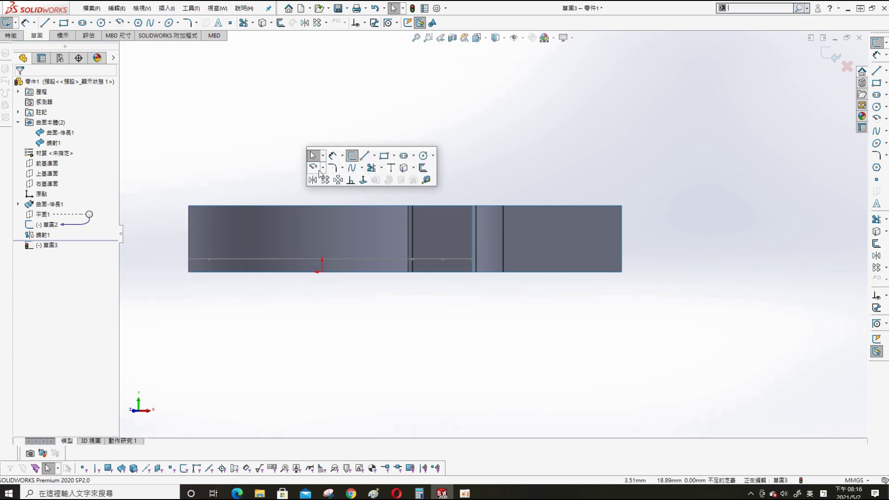
pyautogui.click(314, 168)
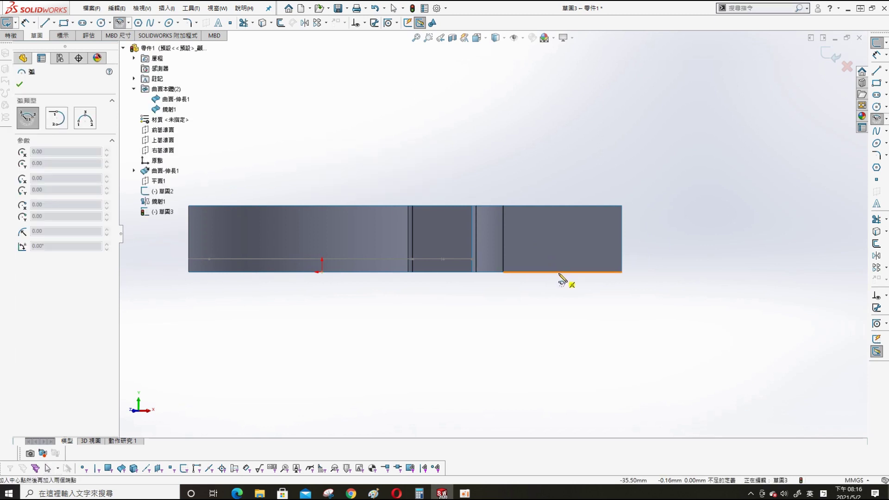
pyautogui.click(558, 272)
pyautogui.click(622, 272)
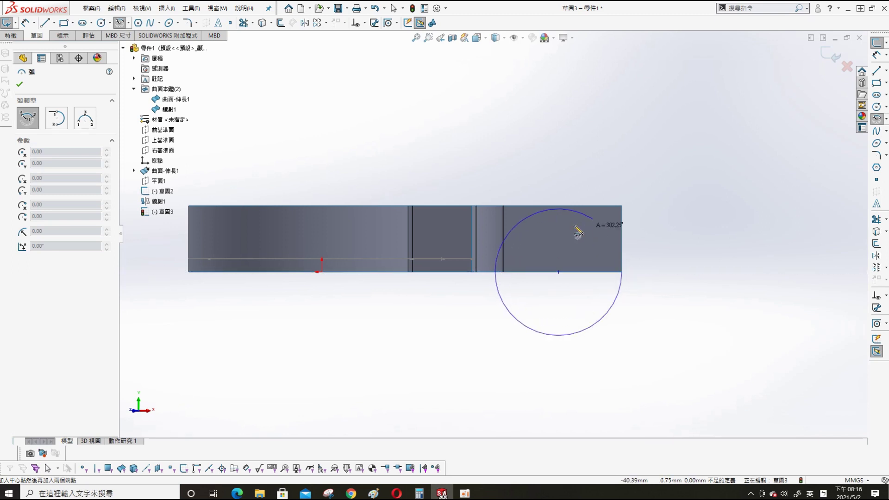
pyautogui.click(579, 219)
pyautogui.press('Escape')
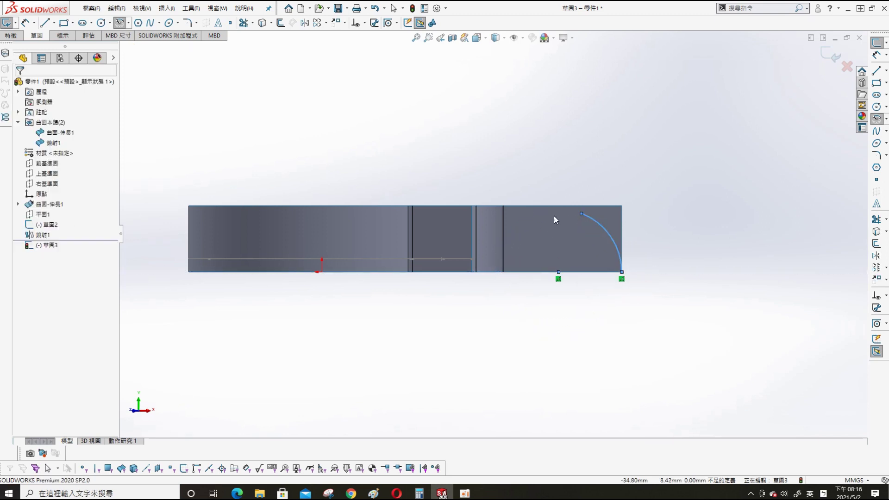
# Step: Dimension the arc radius as 6.5 mm and select the arc
pyautogui.press('s')
pyautogui.click(632, 139)
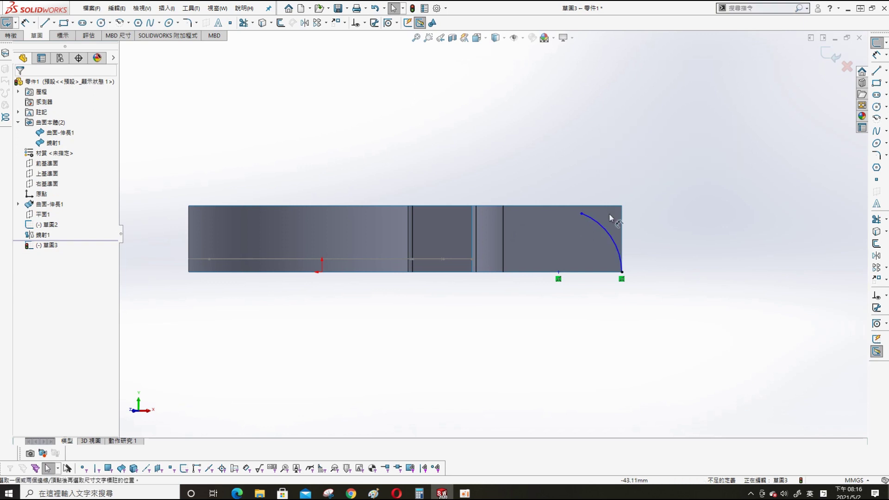
pyautogui.click(605, 226)
pyautogui.click(639, 185)
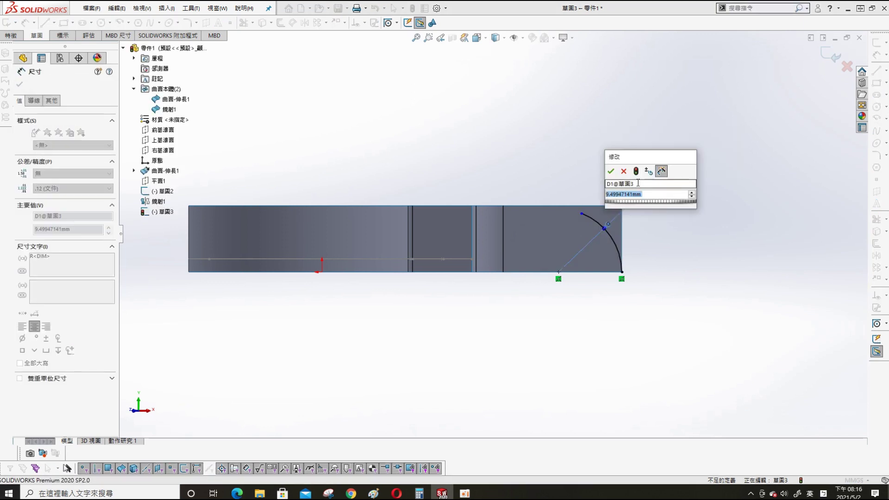
pyautogui.write('6.5')
pyautogui.press('Return')
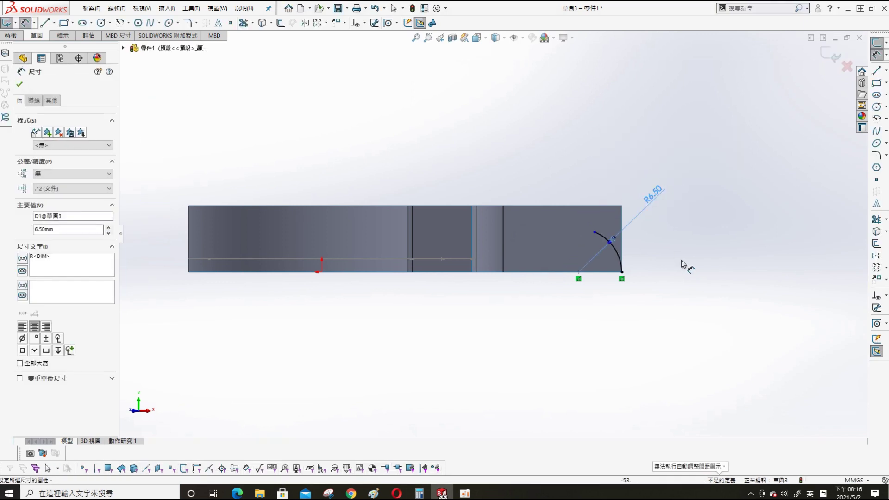
pyautogui.press('Escape')
pyautogui.click(618, 251)
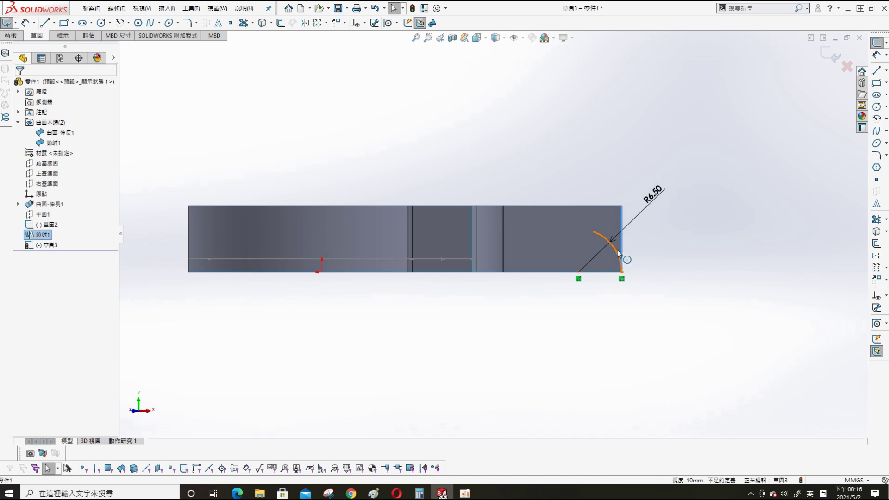
# Step: Make the arc tangent to the flap edge and draw a horizontal line from its upper end
pyautogui.click(22, 234)
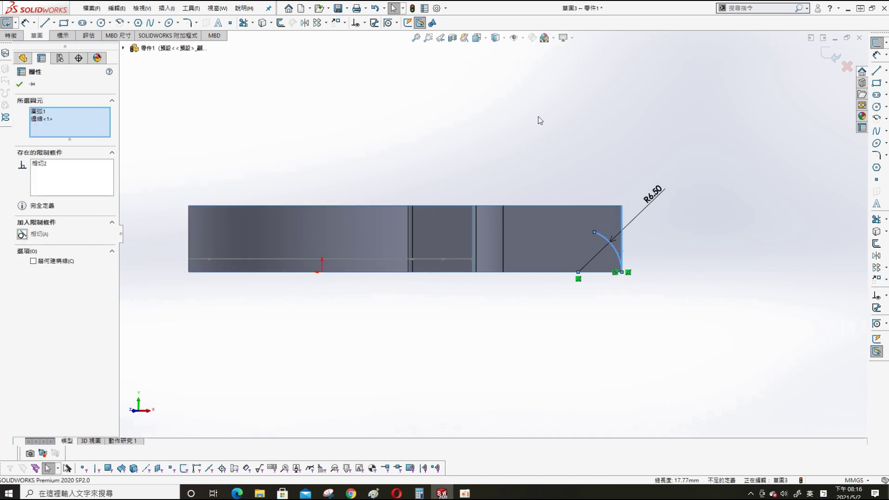
pyautogui.click(601, 91)
pyautogui.press('l')
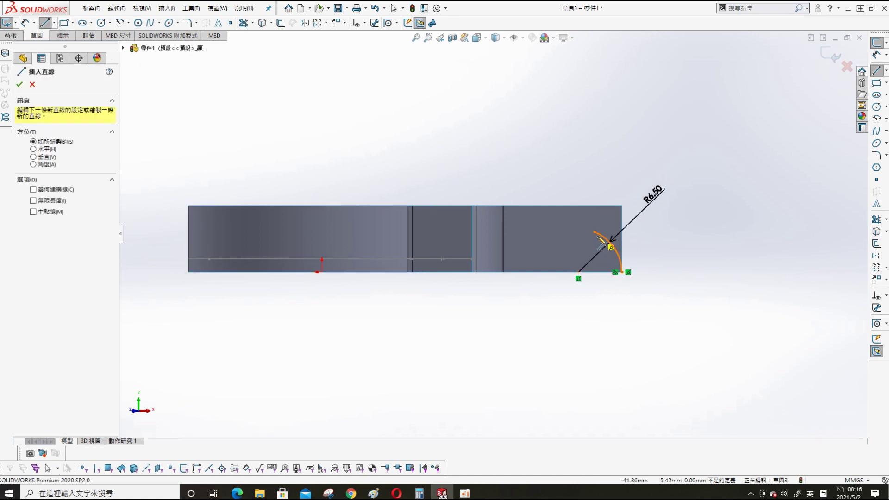
pyautogui.click(595, 232)
pyautogui.click(515, 232)
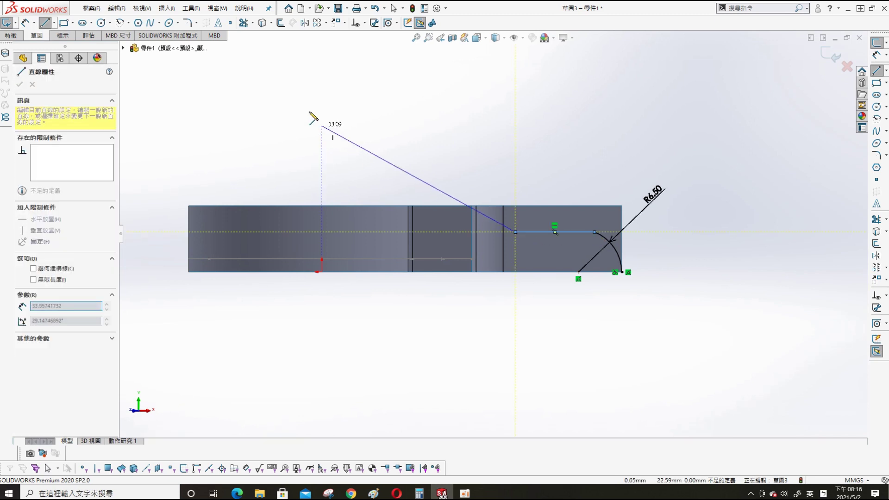
pyautogui.press('Escape')
# Step: Draw a three-point spline from the part's left edge to the line, tangent to the line
pyautogui.click(151, 22)
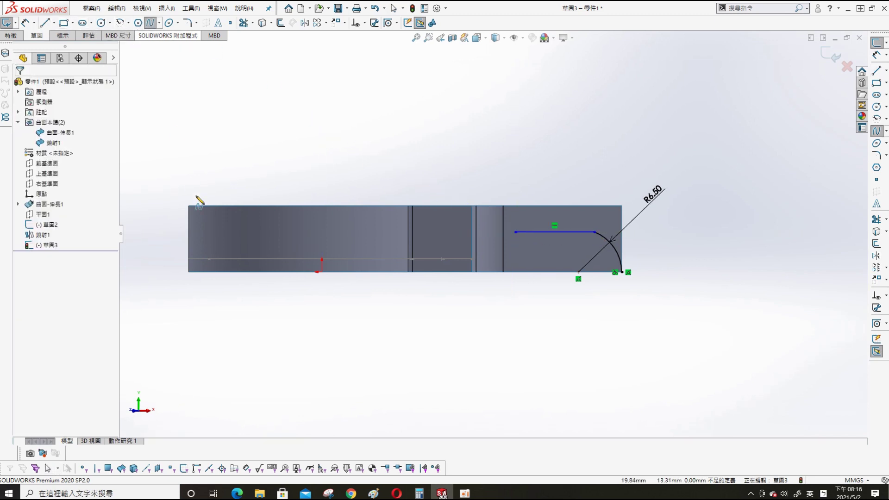
pyautogui.click(189, 258)
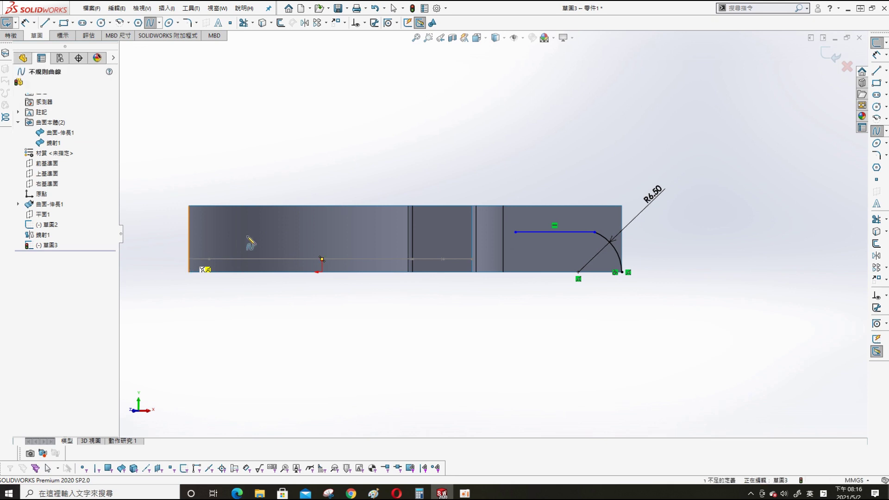
pyautogui.click(284, 236)
pyautogui.click(516, 232)
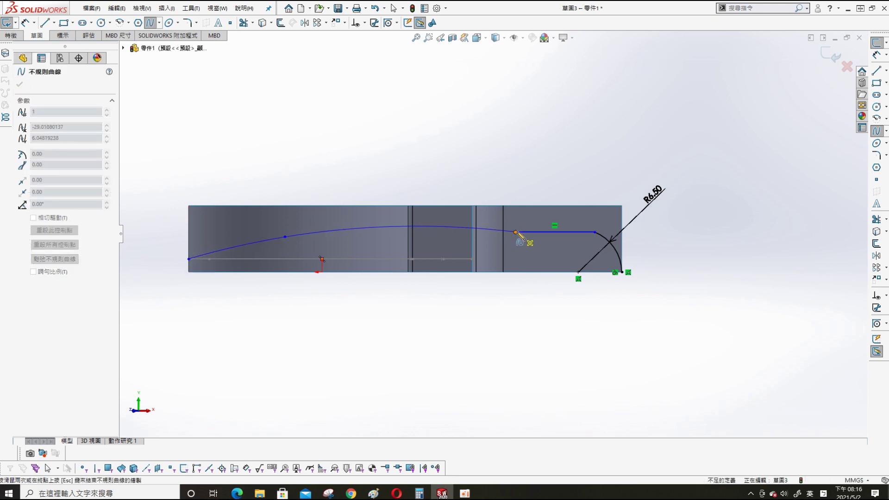
pyautogui.press('Escape')
pyautogui.click(533, 232)
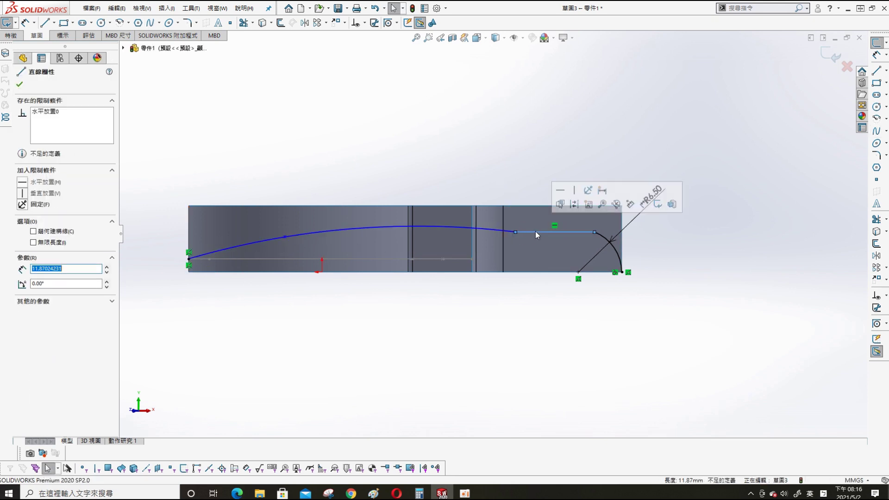
pyautogui.keyDown('ctrl'); pyautogui.click(456, 232); pyautogui.keyUp('ctrl')
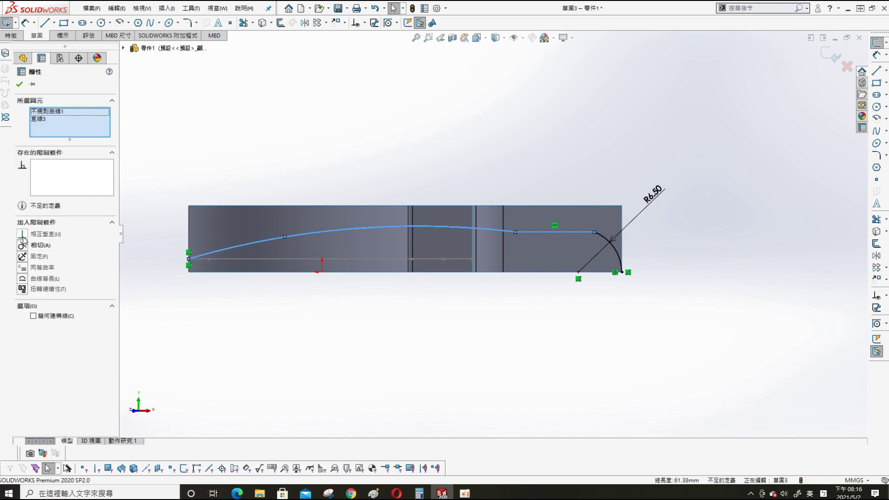
pyautogui.click(22, 246)
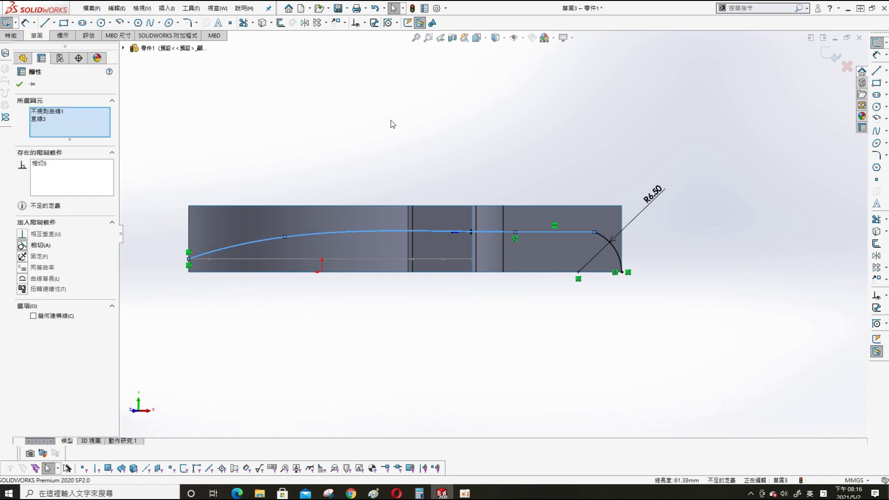
pyautogui.press('Escape')
# Step: Make the horizontal line tangent to the R6.50 arc
pyautogui.click(573, 233)
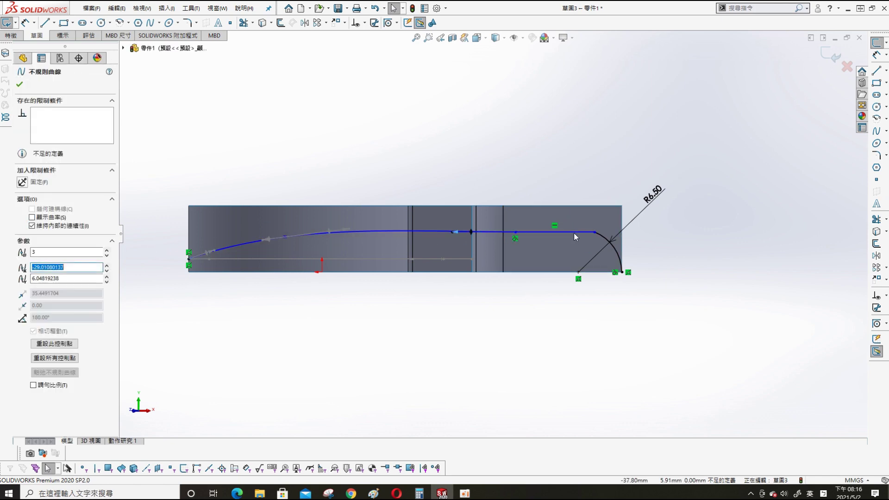
pyautogui.click(608, 240)
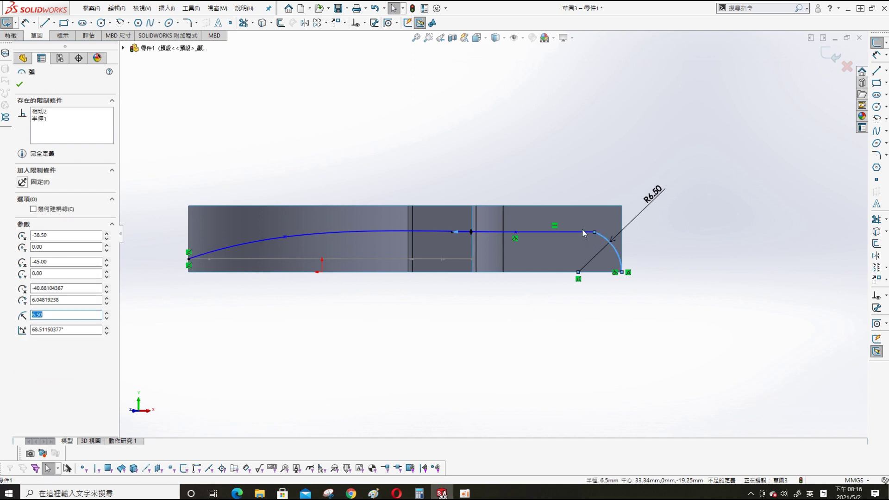
pyautogui.keyDown('ctrl'); pyautogui.click(582, 231); pyautogui.keyUp('ctrl')
pyautogui.click(600, 199)
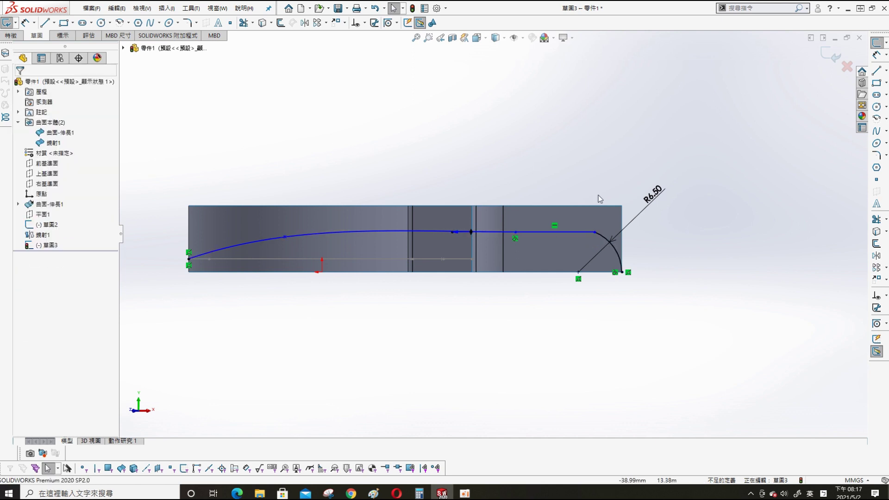
pyautogui.click(614, 249)
pyautogui.keyDown('ctrl'); pyautogui.click(582, 232); pyautogui.keyUp('ctrl')
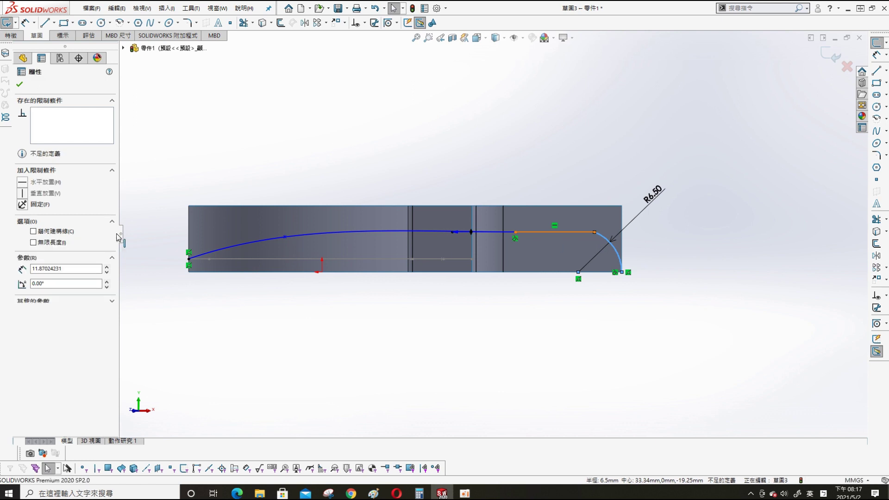
pyautogui.click(22, 236)
pyautogui.click(527, 123)
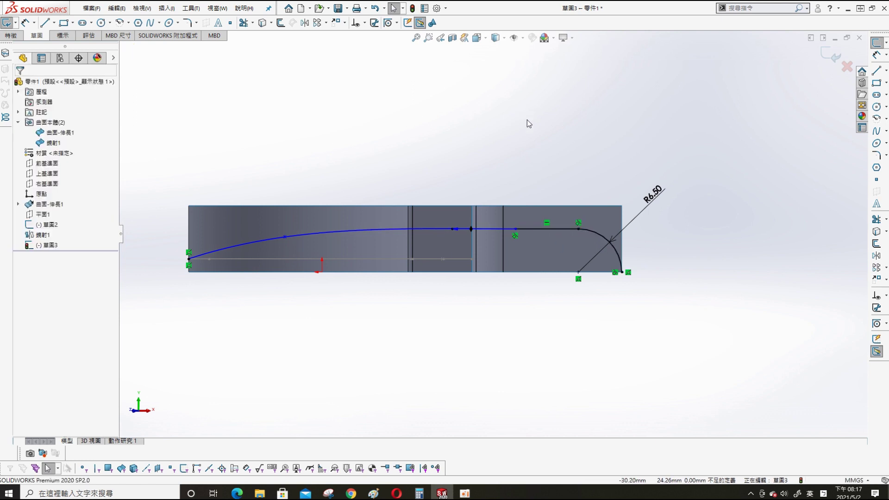
# Step: Dimension the horizontal flange line to 10 mm
pyautogui.press('s')
pyautogui.click(554, 127)
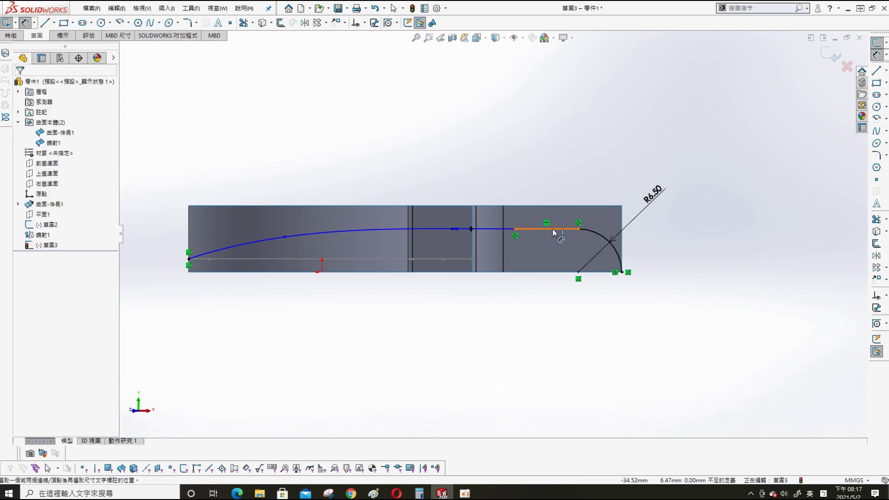
pyautogui.click(553, 229)
pyautogui.click(526, 150)
pyautogui.write('1')
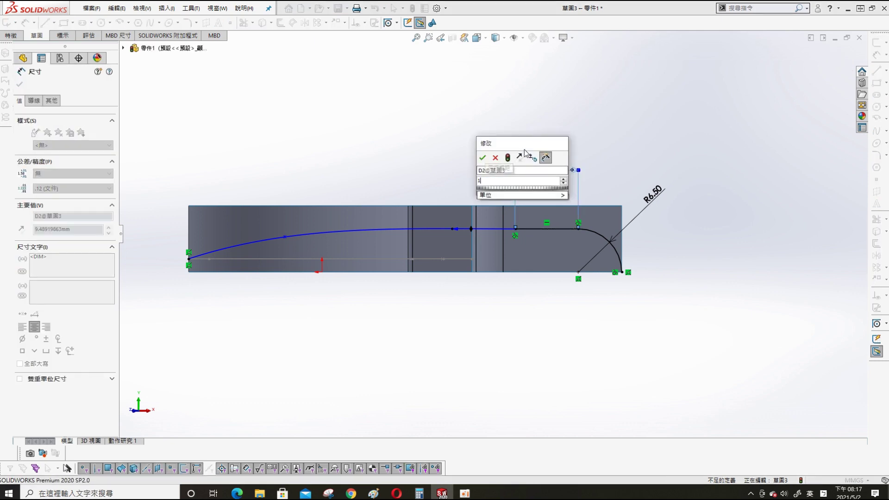
pyautogui.write('0')
pyautogui.press('Return')
pyautogui.press('Escape')
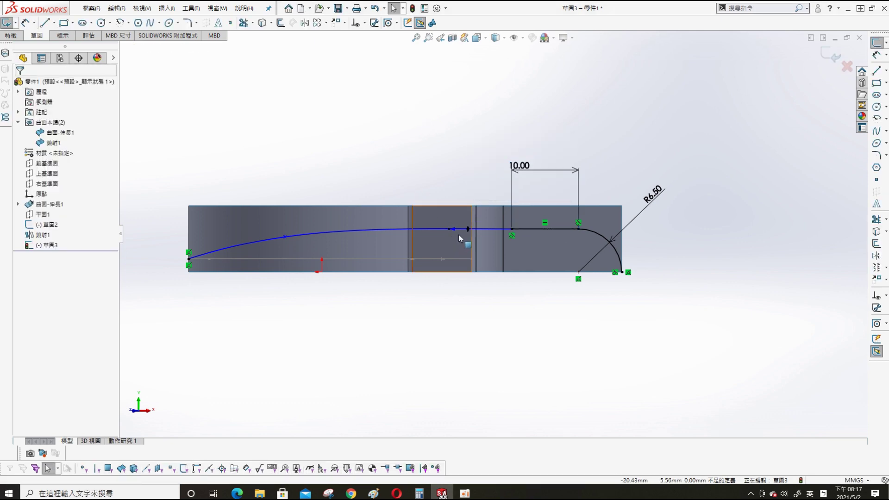
# Step: Pull the spline's middle point down and switch to the isometric view
pyautogui.moveTo(284, 237); pyautogui.dragTo(281, 241)
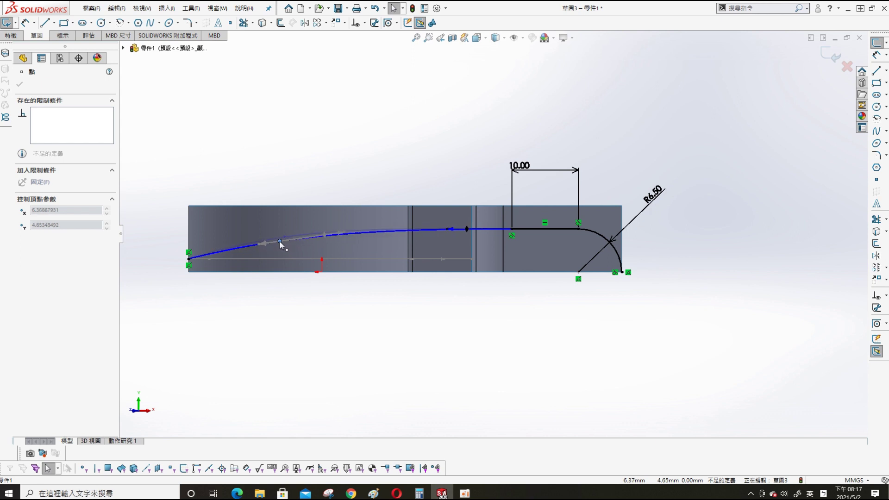
pyautogui.click(432, 135)
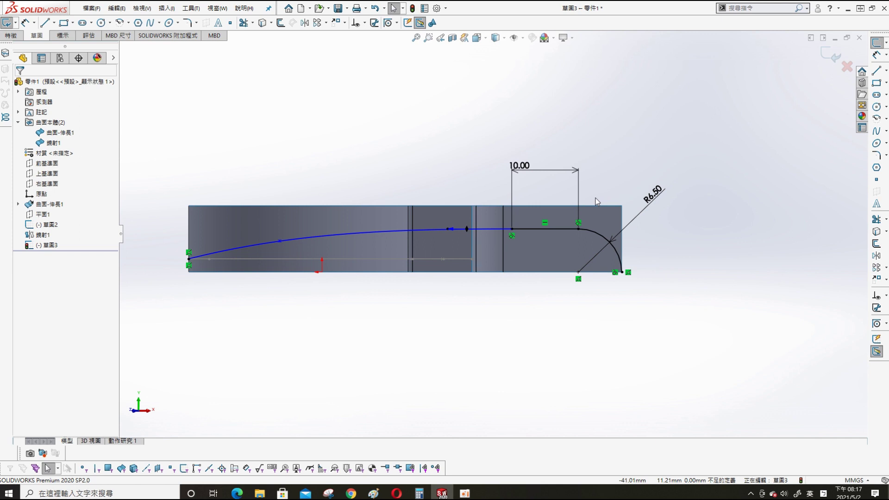
pyautogui.hotkey('ctrl', '7')
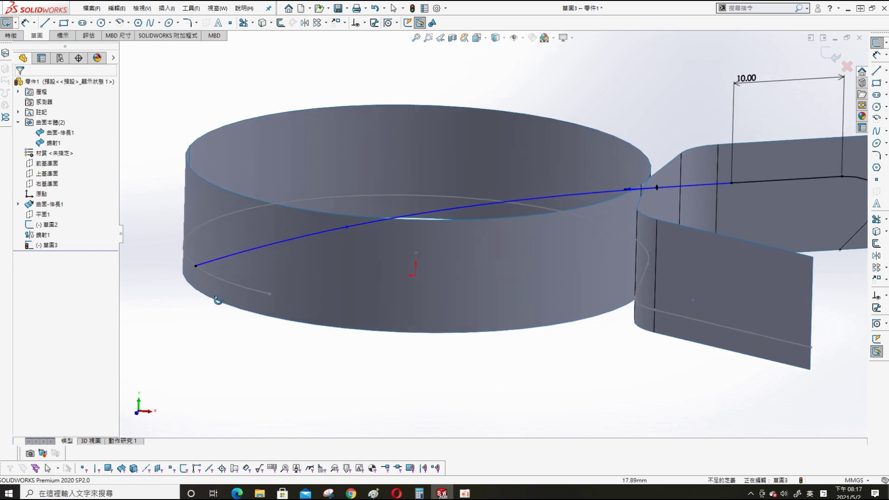
# Step: Pierce the spline's left endpoint onto the ring's arc from 草圖2
pyautogui.click(197, 271)
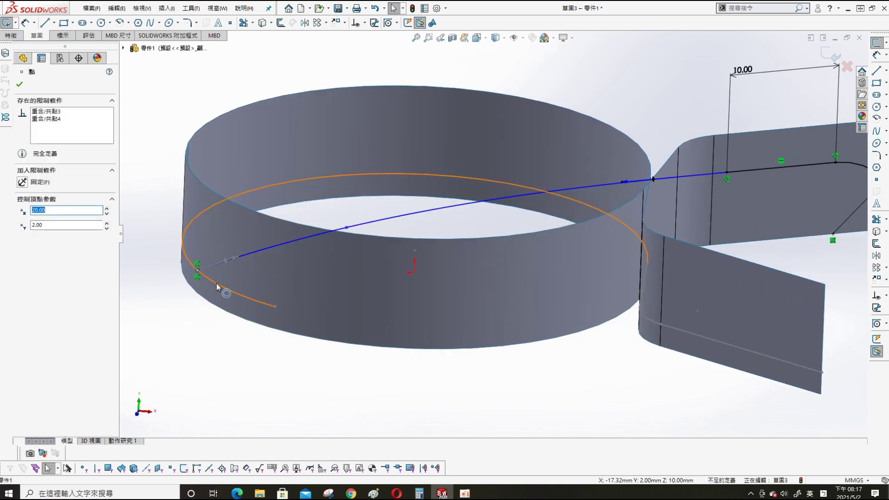
pyautogui.keyDown('ctrl'); pyautogui.click(216, 283); pyautogui.keyUp('ctrl')
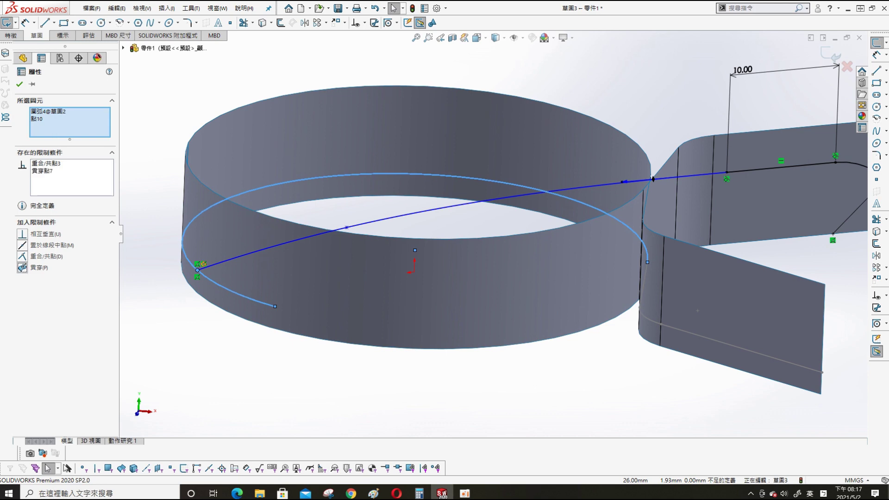
pyautogui.press('shift')
pyautogui.click(19, 84)
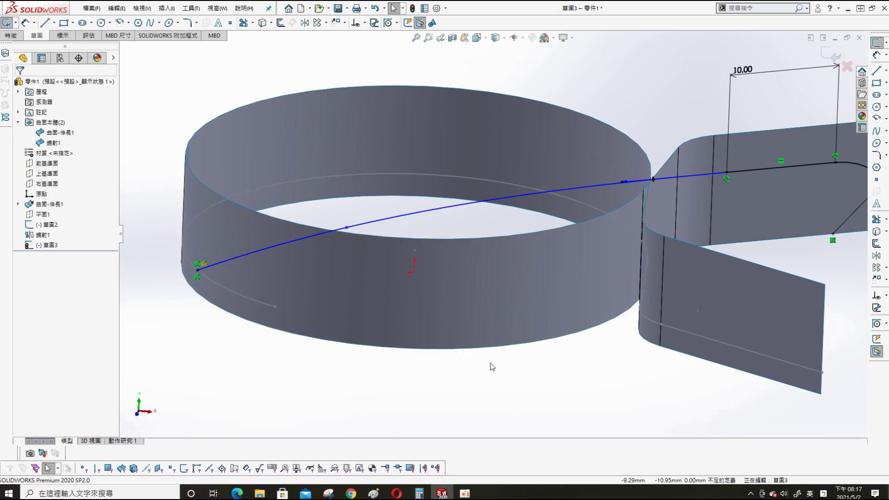
# Step: Orbit and zoom to view the whole flange, then check the spline's relations
pyautogui.moveTo(550, 324); pyautogui.dragTo(465, 229, button='middle')
pyautogui.scroll(-3, 388, 244)
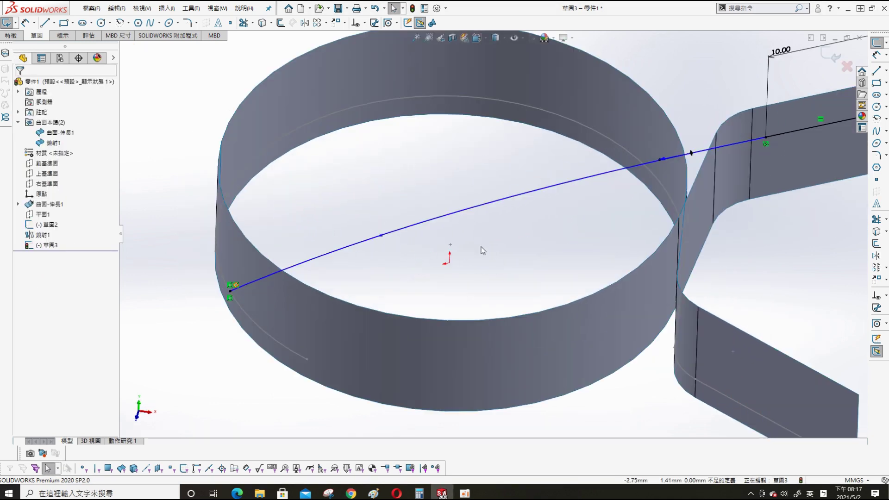
pyautogui.press('shift')
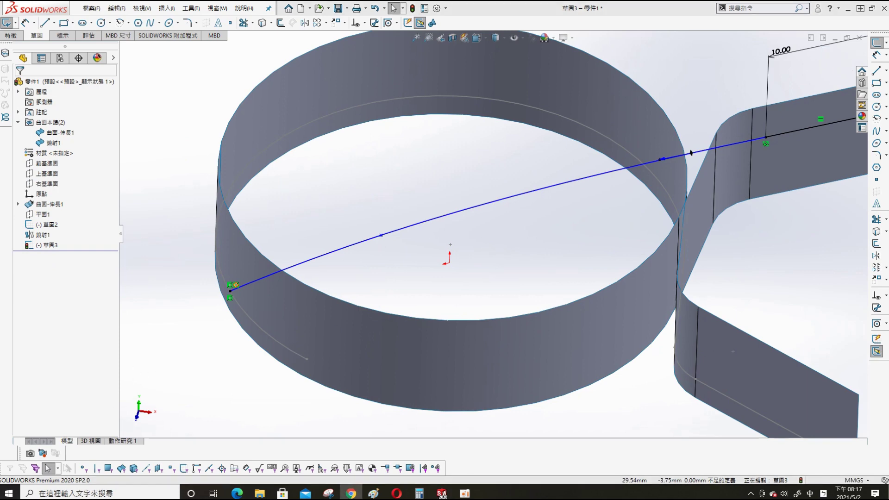
pyautogui.press('z')
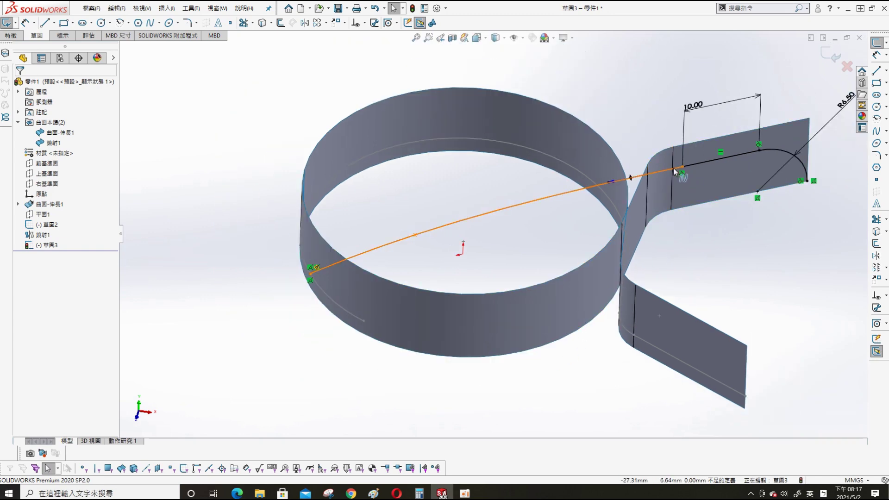
pyautogui.click(679, 168)
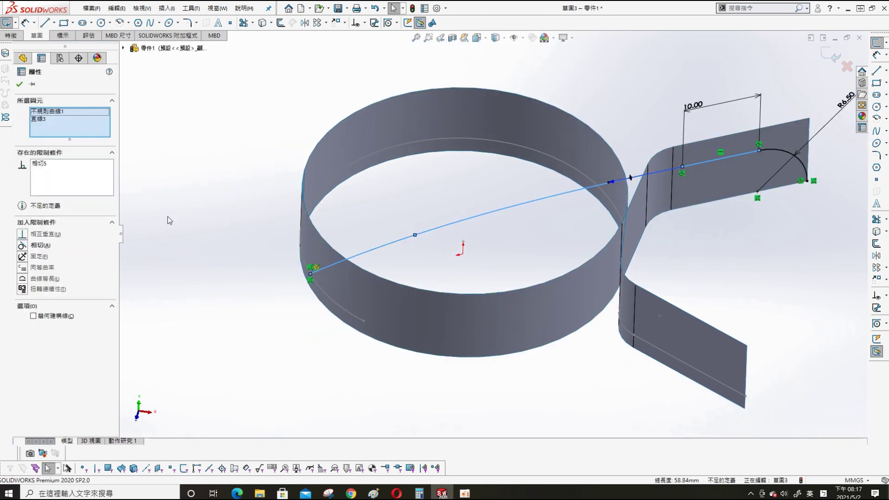
pyautogui.click(313, 412)
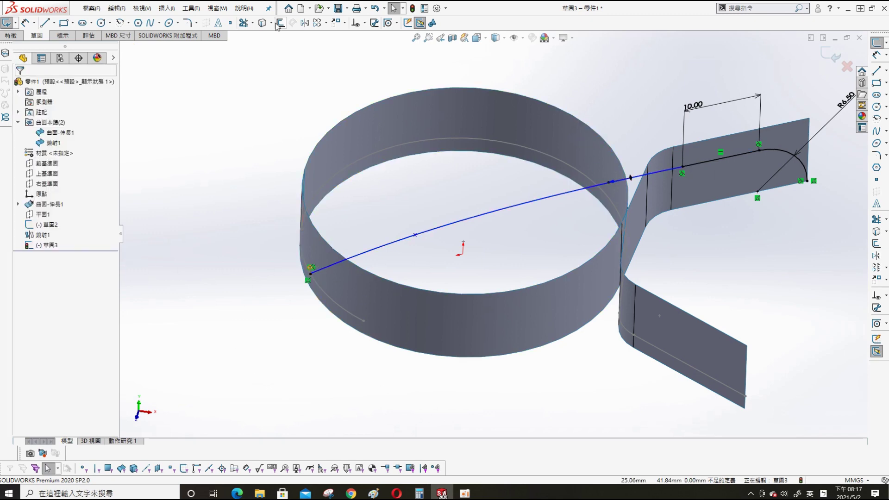
# Step: Extrude the sketch into a 50 mm Mid Plane surface
pyautogui.click(167, 8)
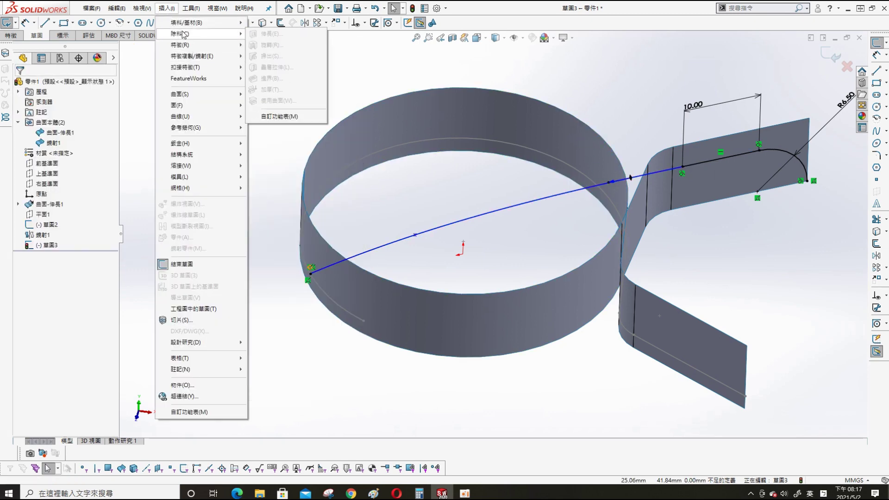
pyautogui.moveTo(201, 93)
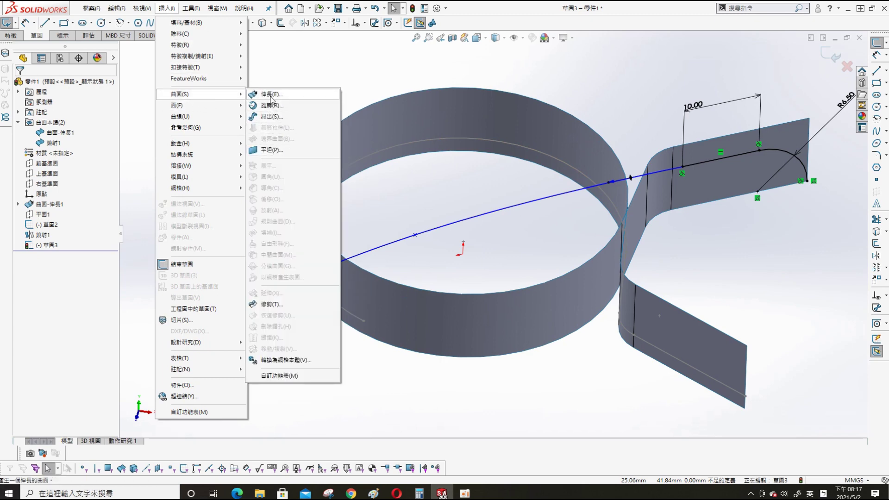
pyautogui.click(271, 95)
pyautogui.click(71, 140)
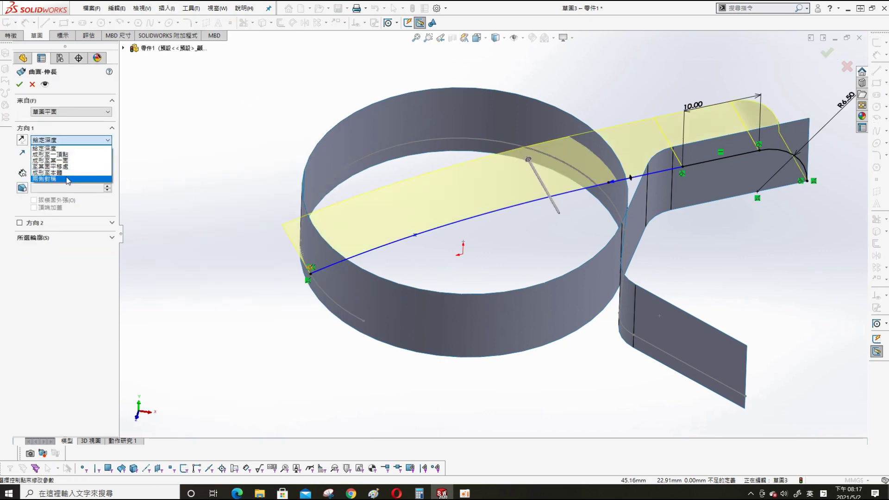
pyautogui.click(77, 176)
pyautogui.write('50')
pyautogui.press('Return')
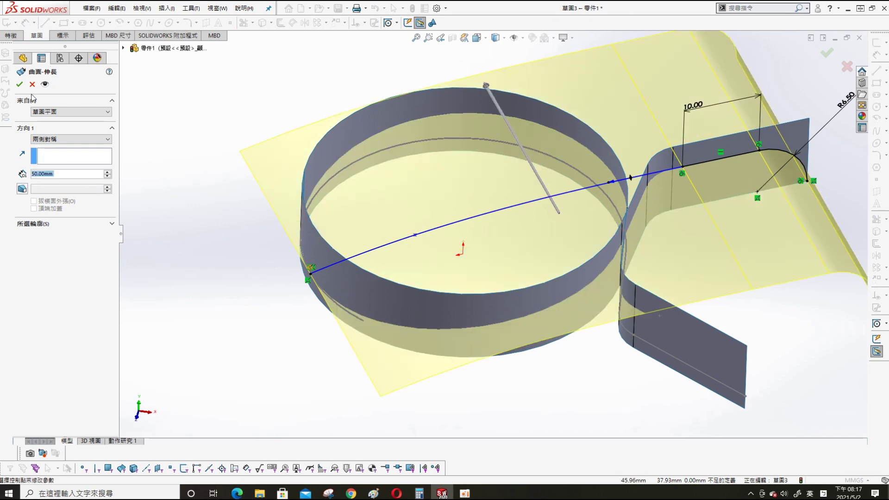
pyautogui.click(19, 84)
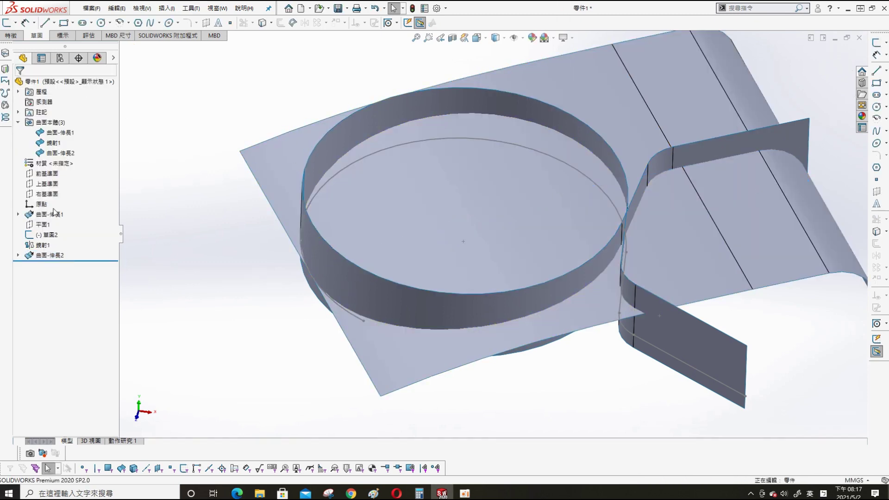
pyautogui.click(351, 493)
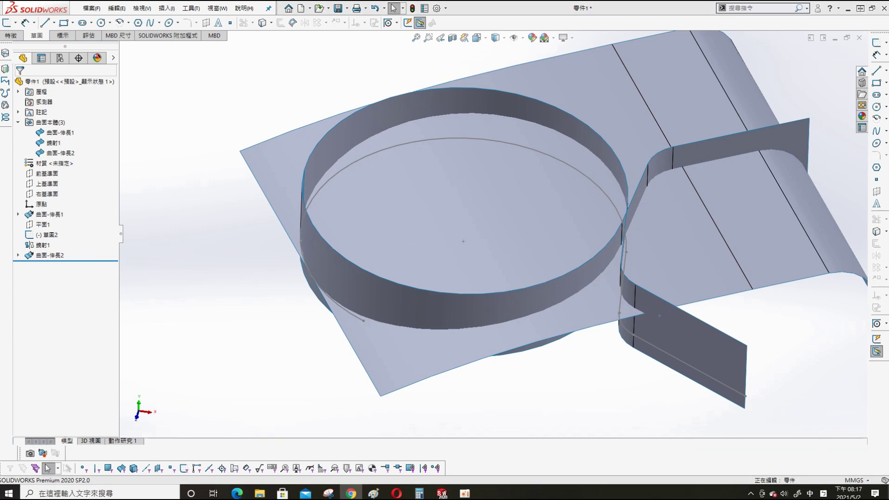
# Step: Hide the first extruded surface body (Surface-Extrude1)
pyautogui.moveTo(369, 222)
pyautogui.mouseDown(button='middle')
pyautogui.moveTo(383, 168)
pyautogui.moveTo(788, 343)
pyautogui.mouseUp(button='middle')
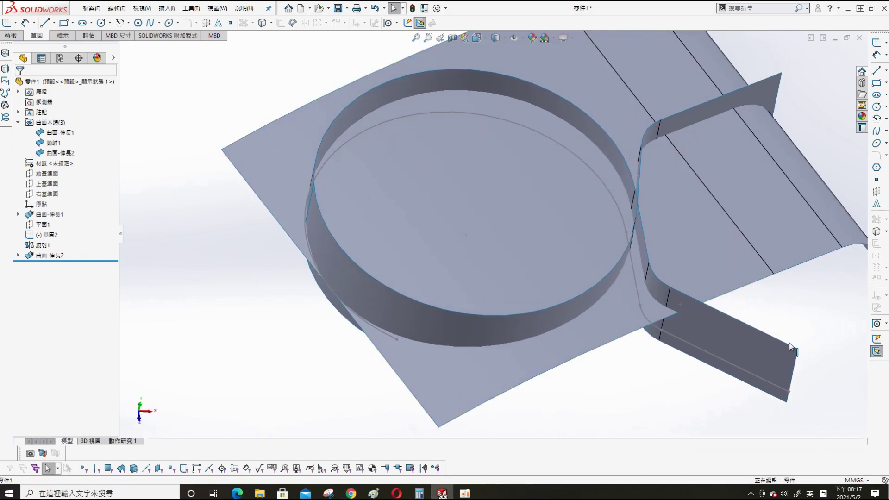
pyautogui.click(752, 350)
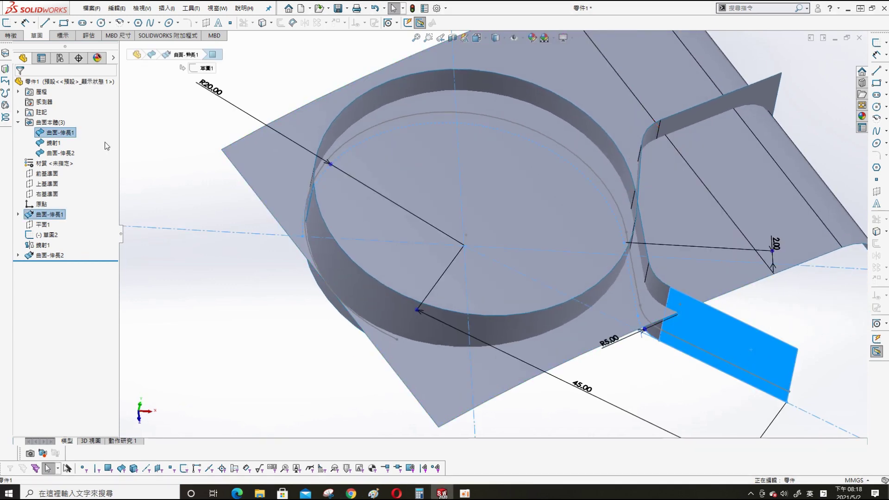
pyautogui.rightClick(64, 134)
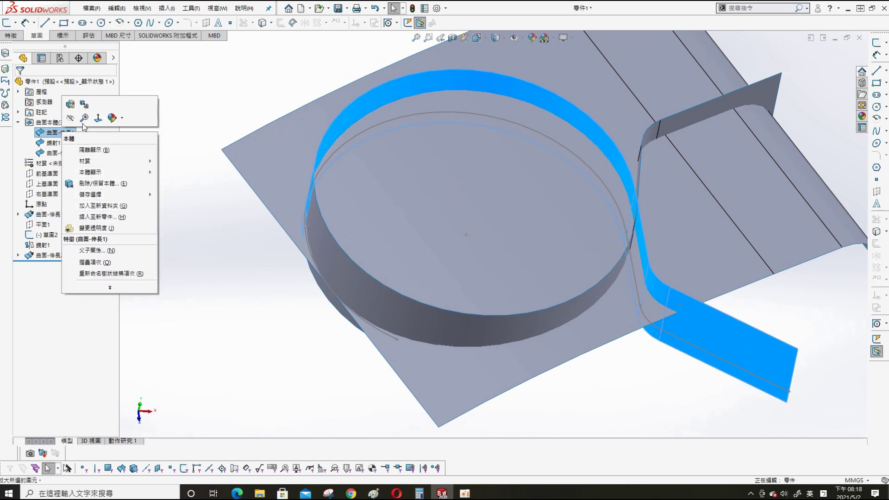
pyautogui.click(71, 123)
# Step: Zoom out to view the remaining surfaces and start a new 3D sketch
pyautogui.moveTo(509, 278)
pyautogui.mouseDown(button='middle')
pyautogui.moveTo(689, 344)
pyautogui.moveTo(688, 298)
pyautogui.moveTo(674, 271)
pyautogui.moveTo(666, 313)
pyautogui.mouseUp(button='middle')
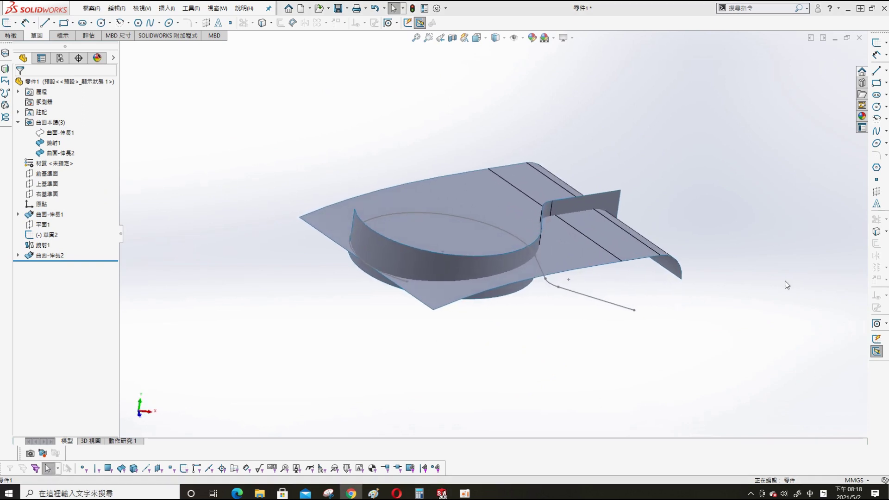
pyautogui.scroll(-1, 785, 281)
pyautogui.scroll(-2, 778, 259)
pyautogui.scroll(-2, 772, 236)
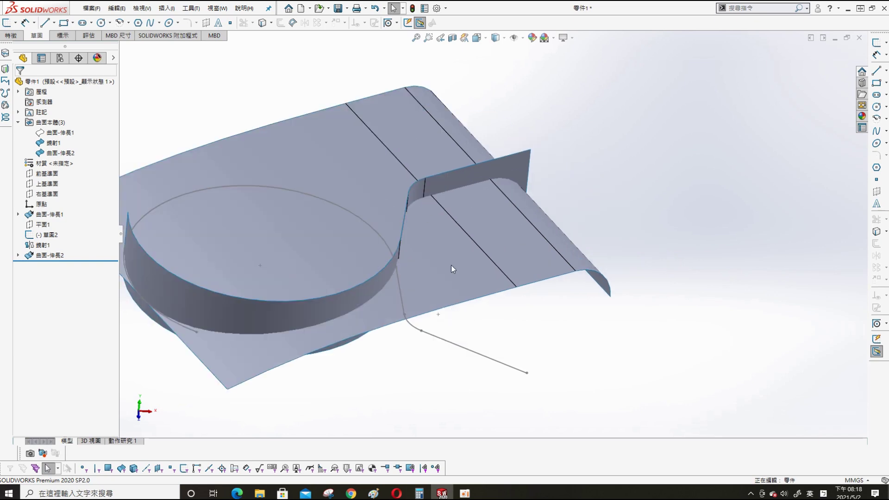
pyautogui.scroll(2, 450, 268)
pyautogui.click(167, 8)
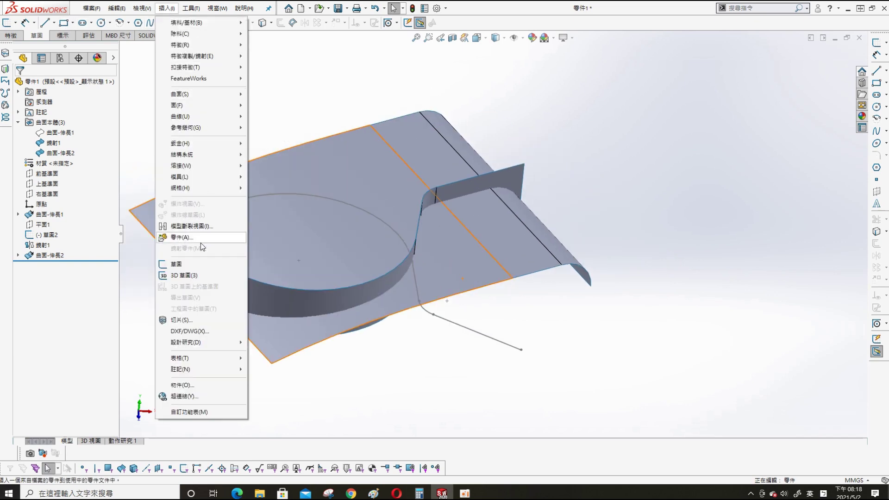
pyautogui.click(185, 281)
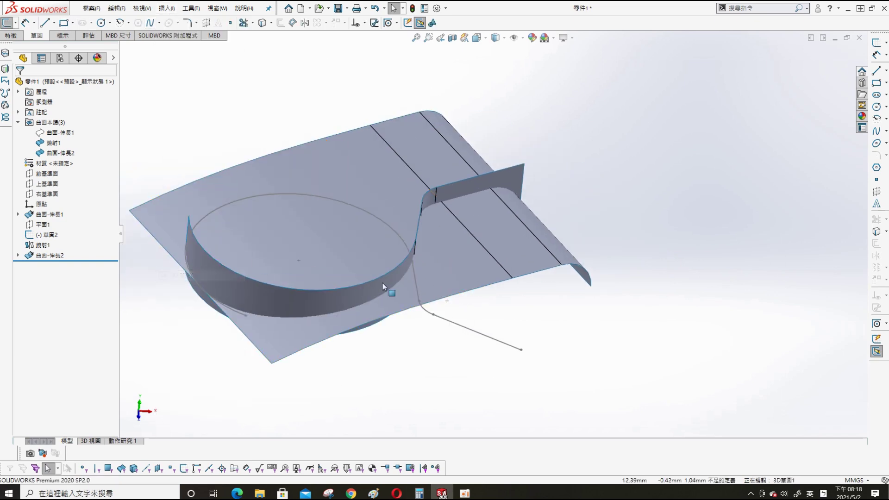
# Step: Select the fin, curved band, end face and flat surface for an Intersection Curve
pyautogui.click(280, 46)
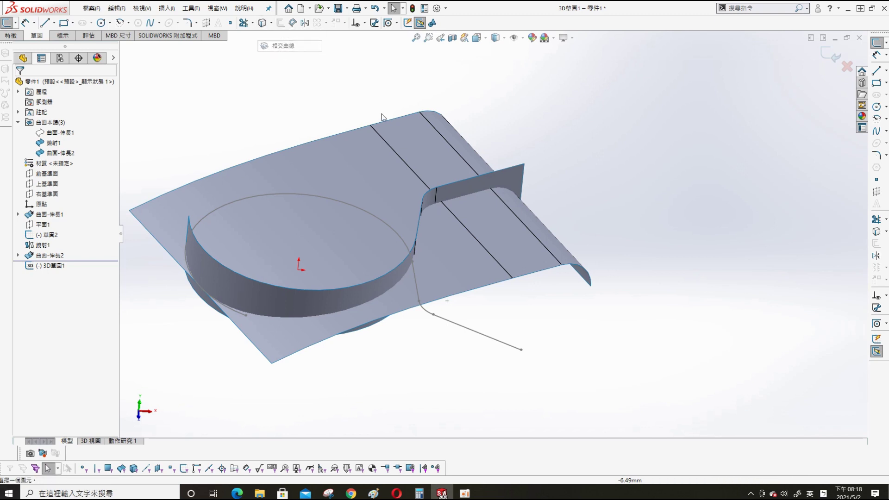
pyautogui.click(513, 175)
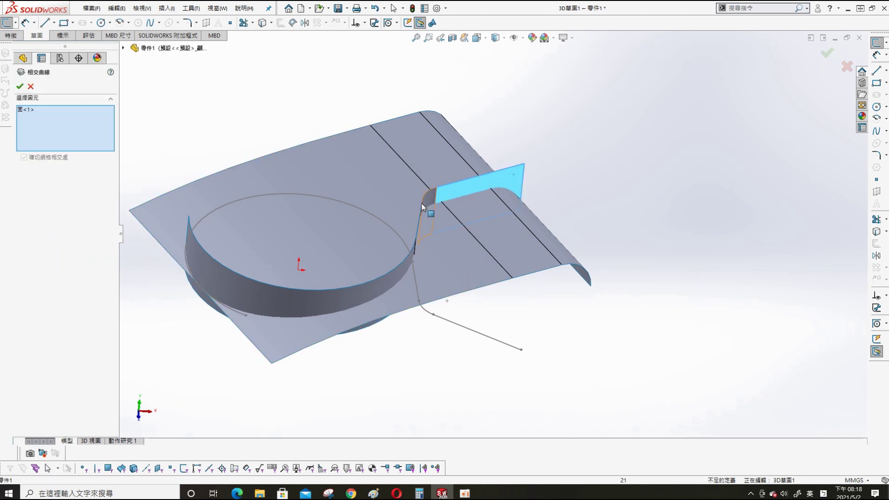
pyautogui.moveTo(427, 199)
pyautogui.mouseDown(button='middle')
pyautogui.moveTo(435, 212)
pyautogui.moveTo(425, 219)
pyautogui.mouseUp(button='middle')
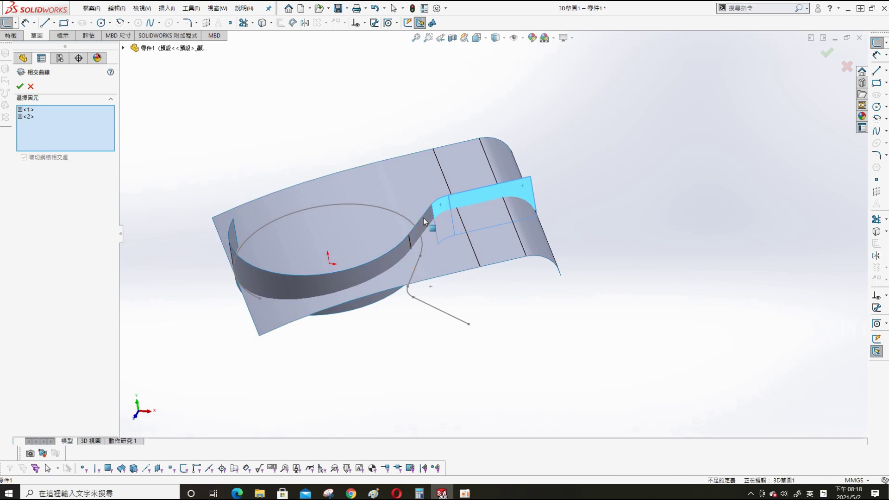
pyautogui.click(392, 261)
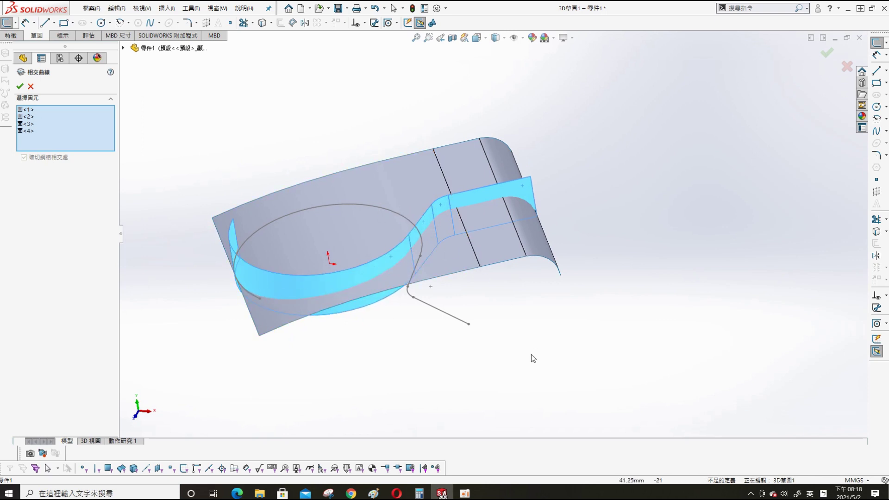
pyautogui.click(542, 244)
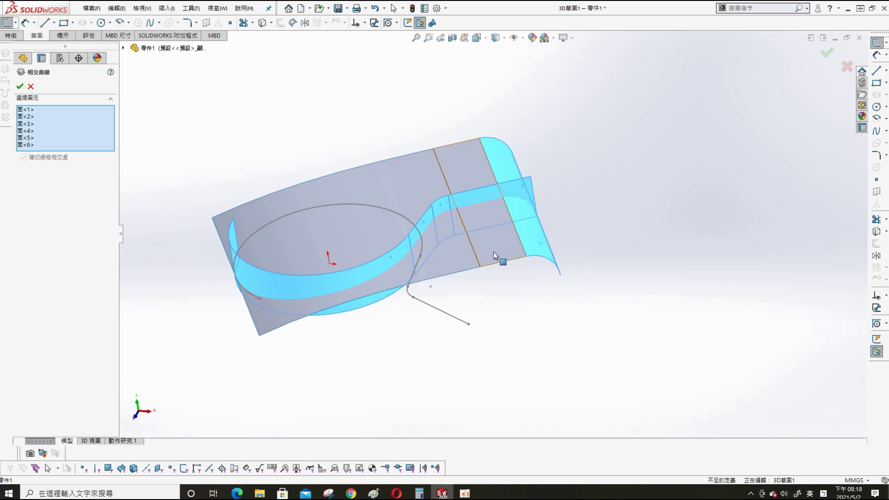
pyautogui.click(494, 251)
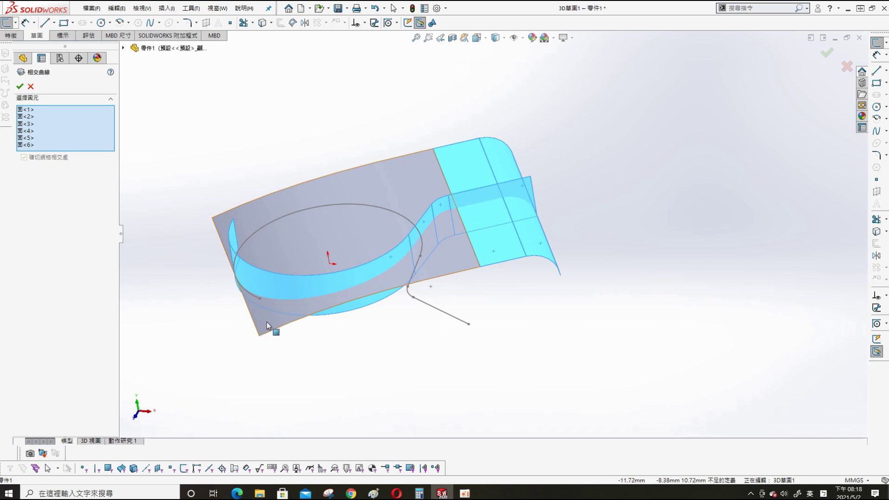
# Step: Verify the chosen faces and create the intersection curves in 3D草圖1
pyautogui.moveTo(267, 325); pyautogui.dragTo(374, 393, button='middle')
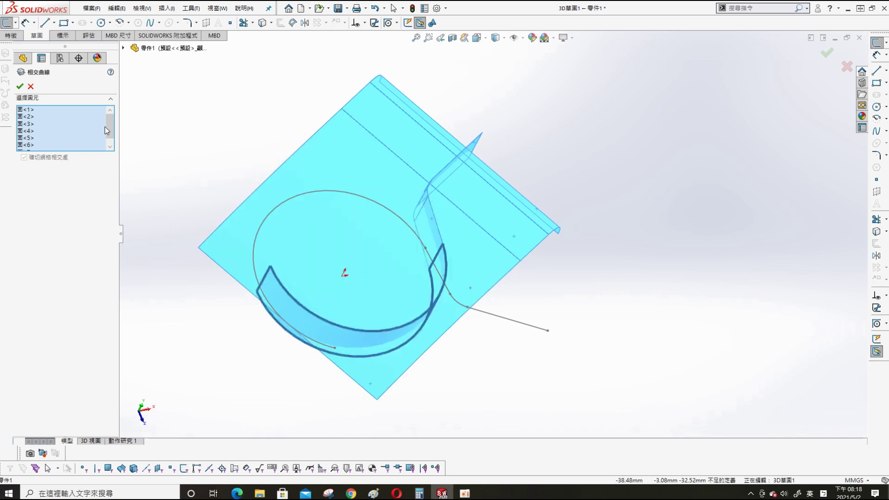
pyautogui.click(104, 130)
pyautogui.moveTo(111, 128); pyautogui.dragTo(113, 148)
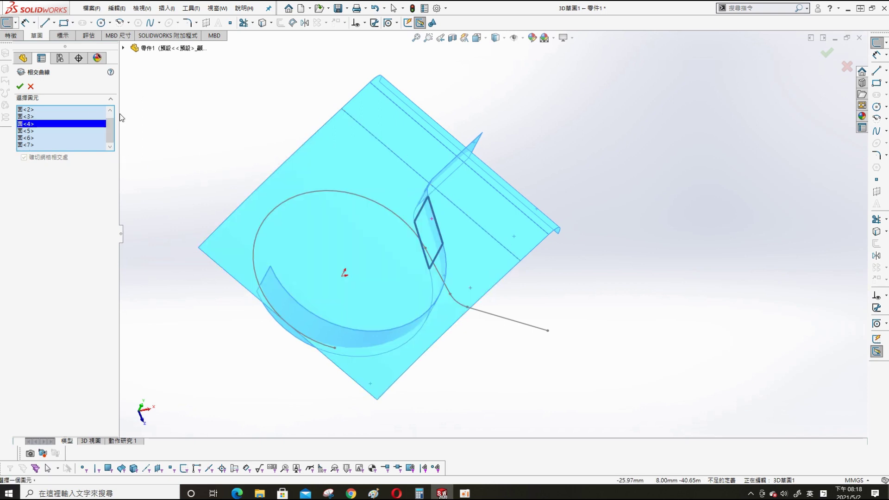
pyautogui.click(20, 87)
pyautogui.moveTo(567, 347); pyautogui.dragTo(558, 279, button='middle')
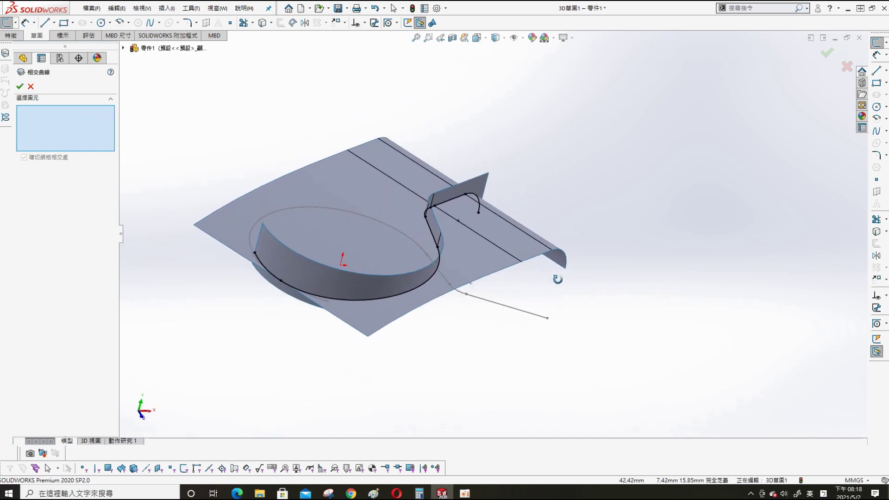
pyautogui.click(263, 24)
# Step: Convert the ellipse, connecting line, small arc and straight tail of 草圖2 into the 3D sketch
pyautogui.click(300, 209)
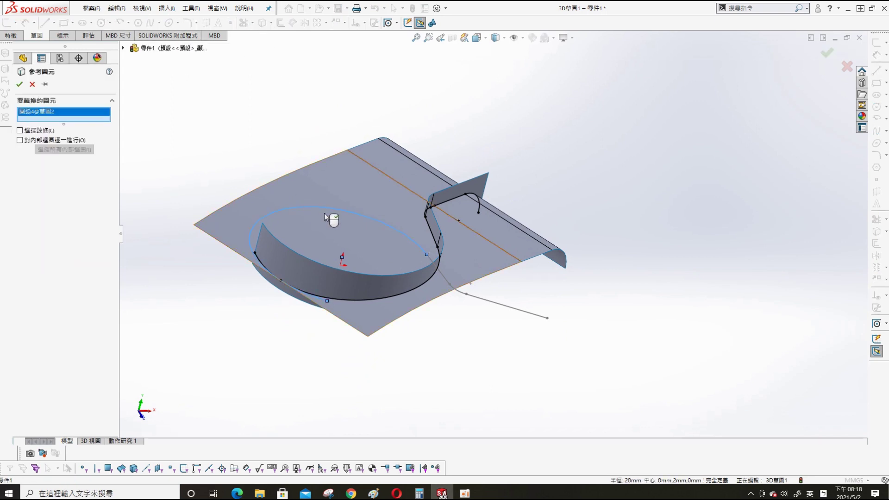
pyautogui.click(443, 274)
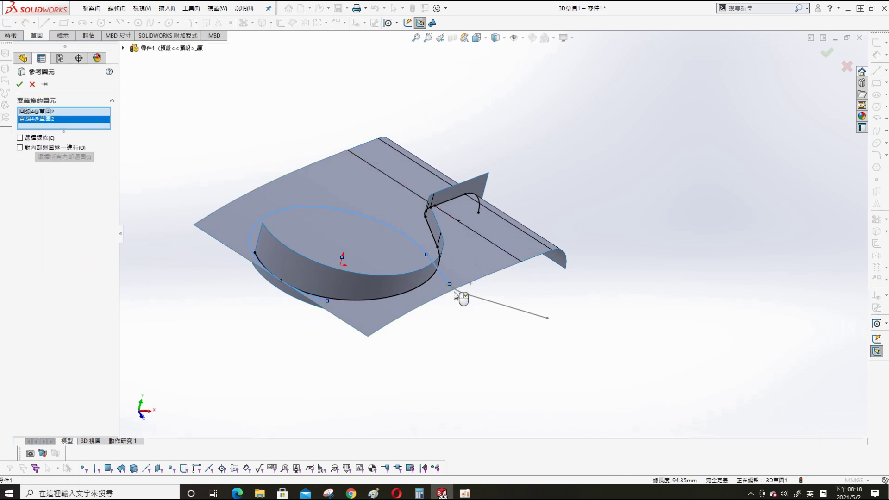
pyautogui.click(466, 294)
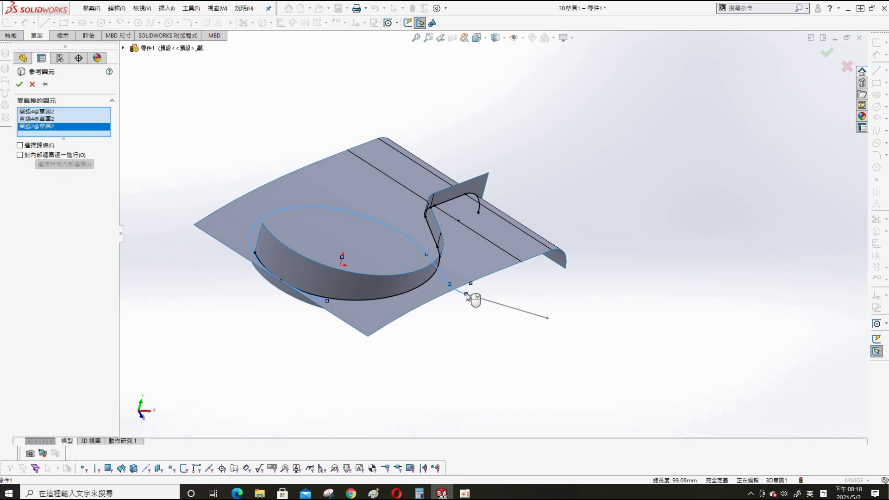
pyautogui.click(501, 310)
pyautogui.click(21, 88)
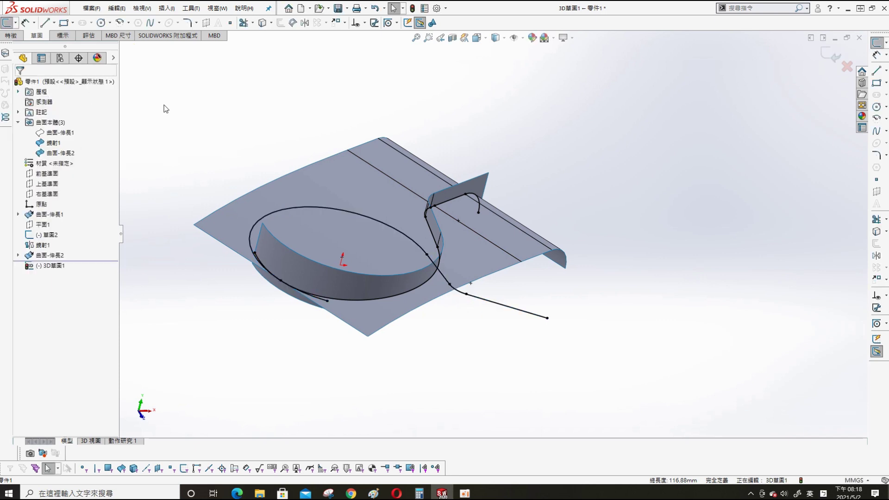
# Step: Hide both surface bodies so only the curves remain
pyautogui.click(55, 143)
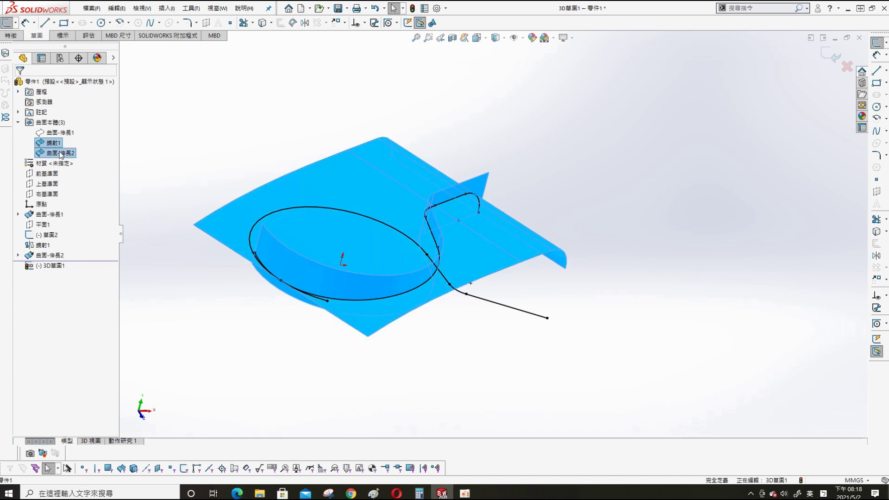
pyautogui.rightClick(63, 156)
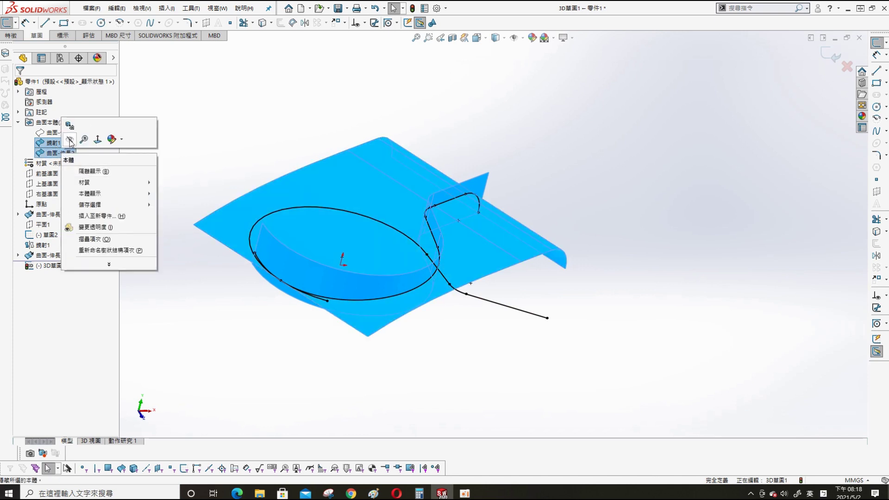
pyautogui.click(72, 140)
pyautogui.click(367, 101)
# Step: Trim away the spline piece overlapping the ellipse in 3D草圖1
pyautogui.moveTo(303, 237)
pyautogui.mouseDown(button='middle')
pyautogui.moveTo(440, 241)
pyautogui.moveTo(505, 229)
pyautogui.mouseUp(button='middle')
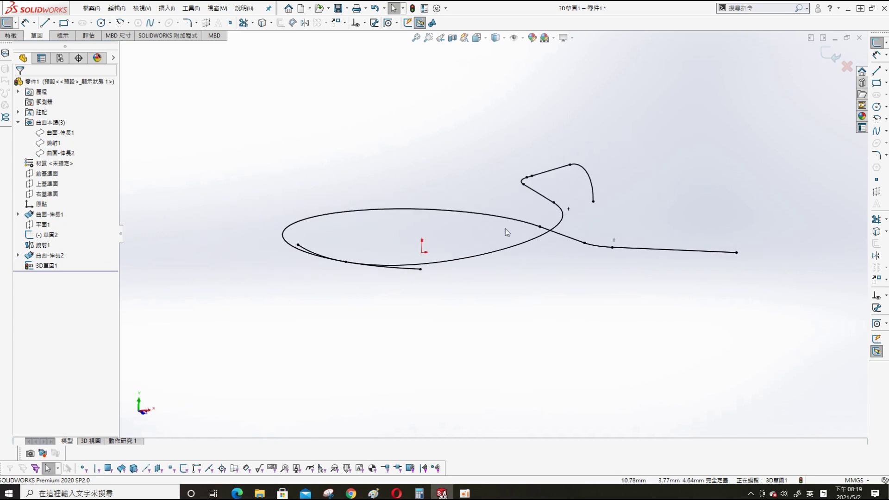
pyautogui.scroll(-3, 384, 179)
pyautogui.press('s')
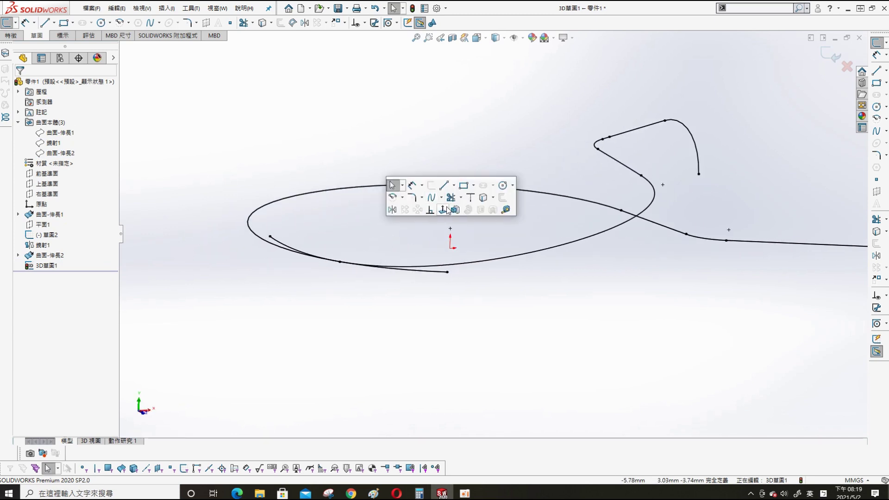
pyautogui.click(451, 198)
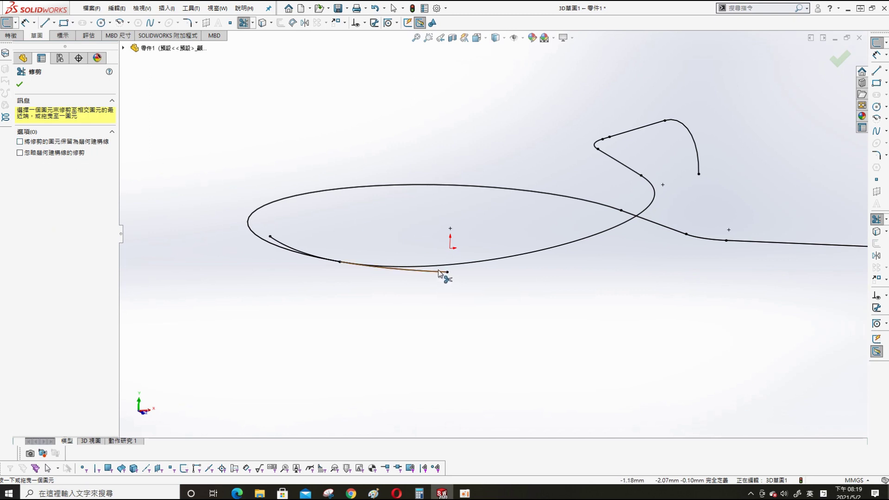
pyautogui.moveTo(287, 243); pyautogui.dragTo(342, 259)
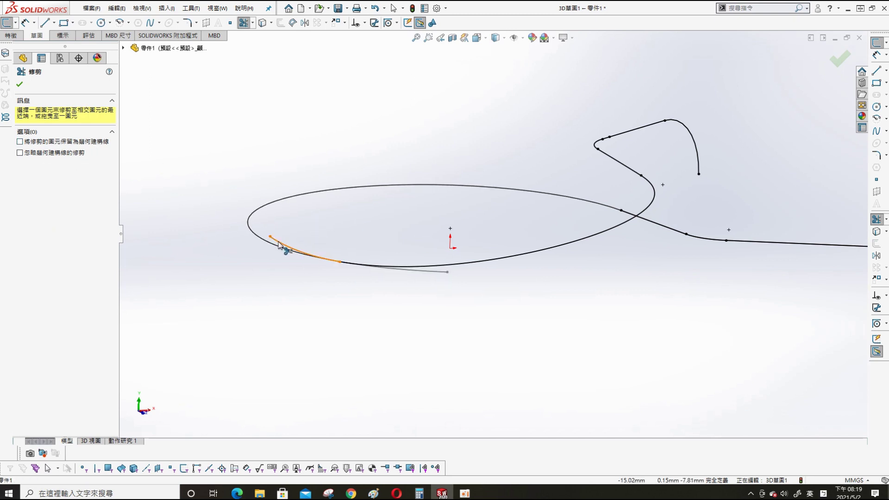
pyautogui.moveTo(370, 220)
pyautogui.mouseDown(button='middle')
pyautogui.moveTo(357, 264)
pyautogui.moveTo(361, 313)
pyautogui.moveTo(360, 288)
pyautogui.mouseUp(button='middle')
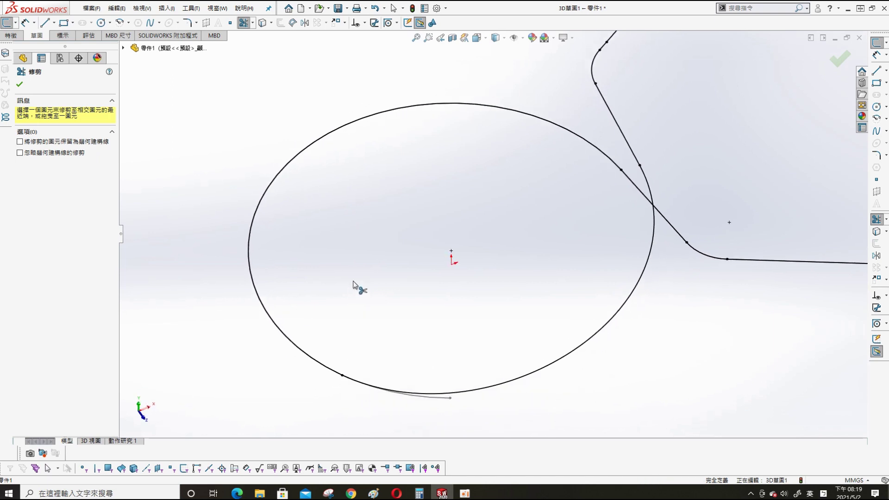
pyautogui.click(19, 84)
pyautogui.scroll(2, 494, 234)
# Step: Exit the 3D sketch and hide 草圖2, leaving only the 3D path visible
pyautogui.click(829, 53)
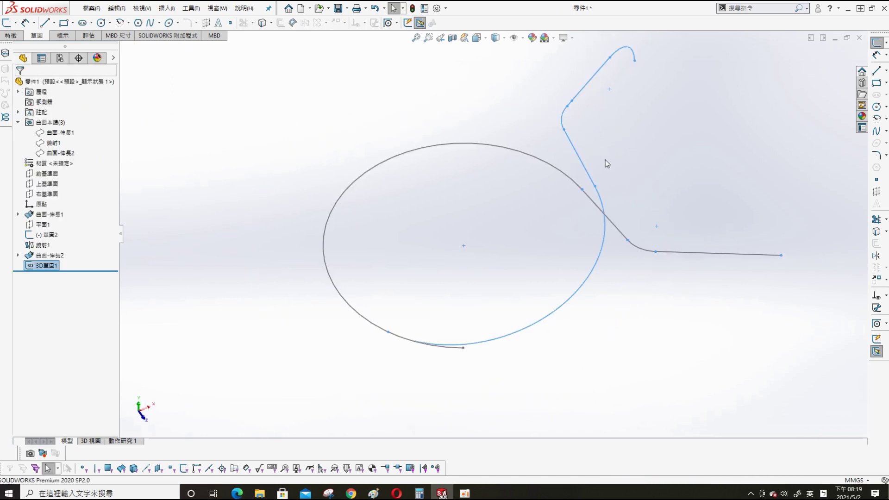
pyautogui.moveTo(656, 134)
pyautogui.mouseDown(button='middle')
pyautogui.moveTo(540, 163)
pyautogui.moveTo(458, 151)
pyautogui.mouseUp(button='middle')
pyautogui.click(459, 151)
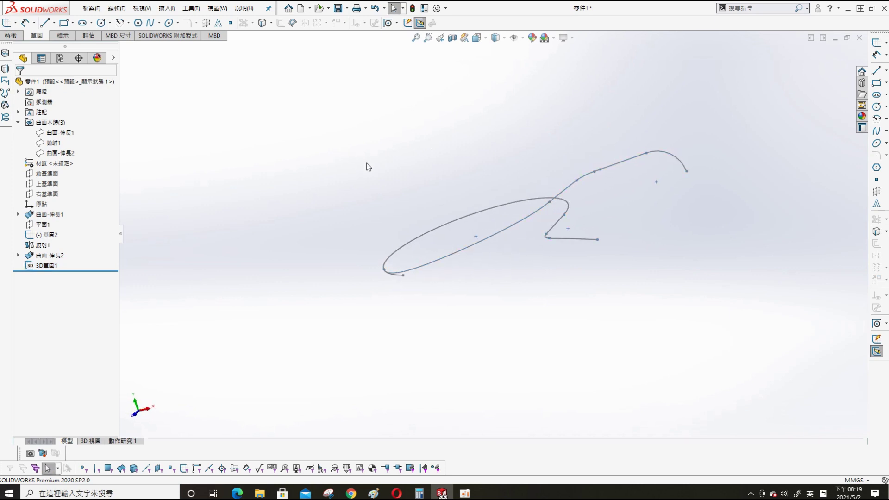
pyautogui.moveTo(427, 282)
pyautogui.mouseDown(button='middle')
pyautogui.moveTo(453, 284)
pyautogui.moveTo(444, 277)
pyautogui.mouseUp(button='middle')
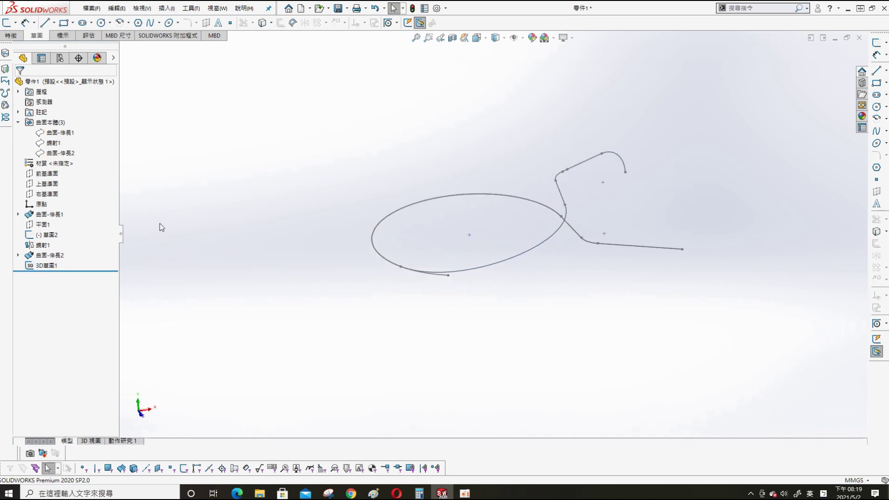
pyautogui.click(38, 236)
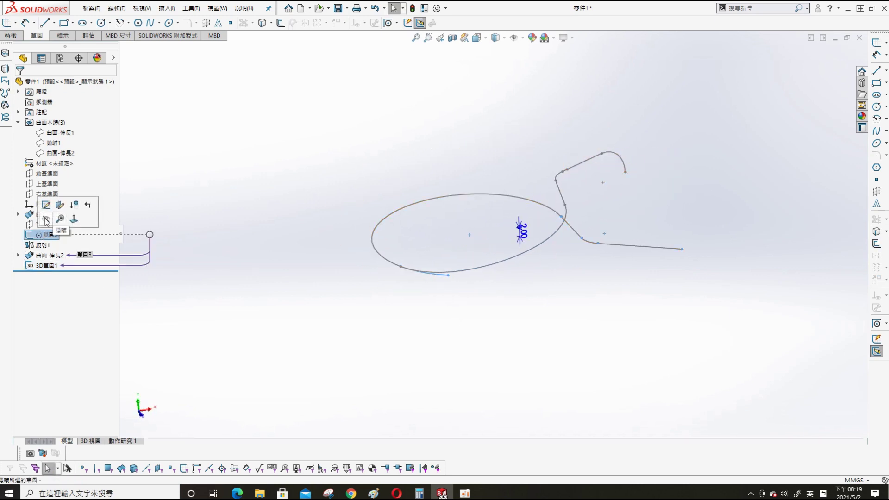
pyautogui.moveTo(444, 134)
pyautogui.mouseDown(button='middle')
pyautogui.moveTo(515, 169)
pyautogui.moveTo(527, 148)
pyautogui.moveTo(583, 197)
pyautogui.mouseUp(button='middle')
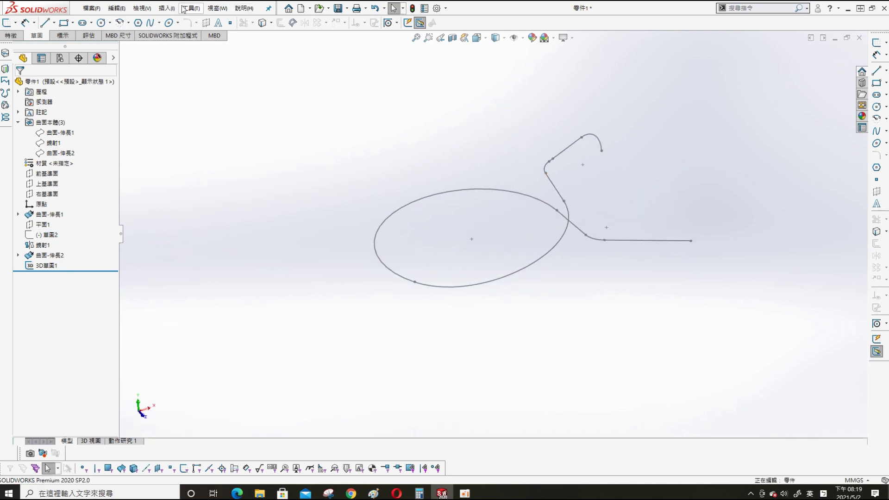
pyautogui.click(167, 7)
pyautogui.moveTo(198, 22)
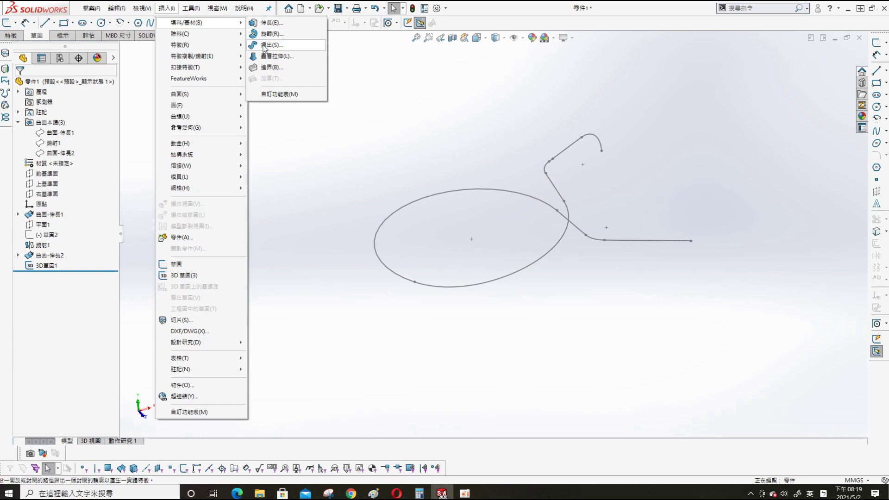
# Step: Sweep a 3.9 mm circular profile along 3D草圖1 to create the wire body 掃出1
pyautogui.click(270, 45)
pyautogui.click(34, 119)
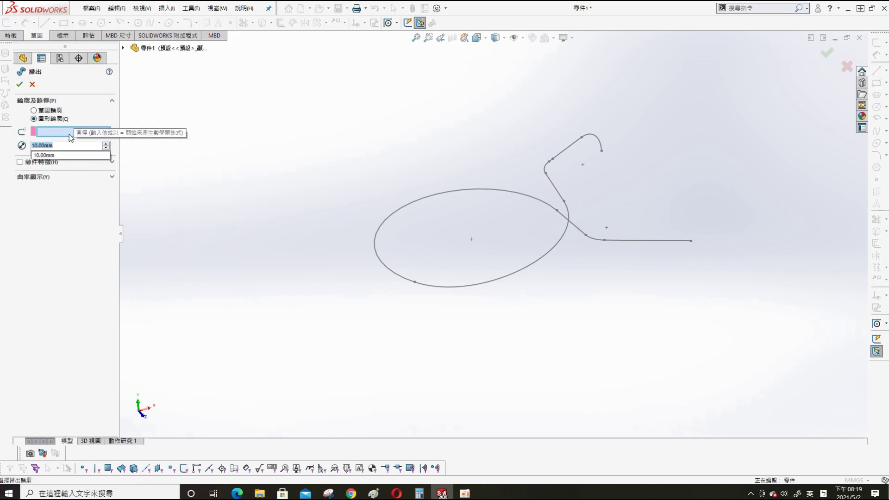
pyautogui.write('3.9')
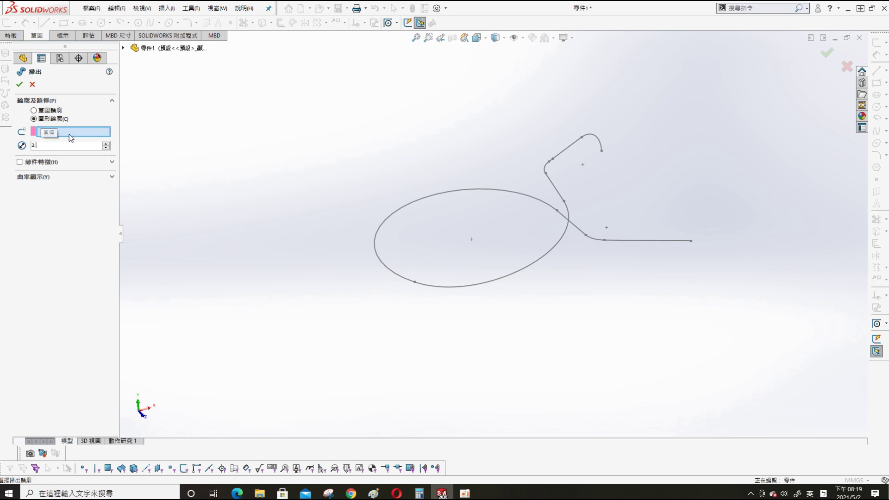
pyautogui.click(72, 206)
pyautogui.click(473, 286)
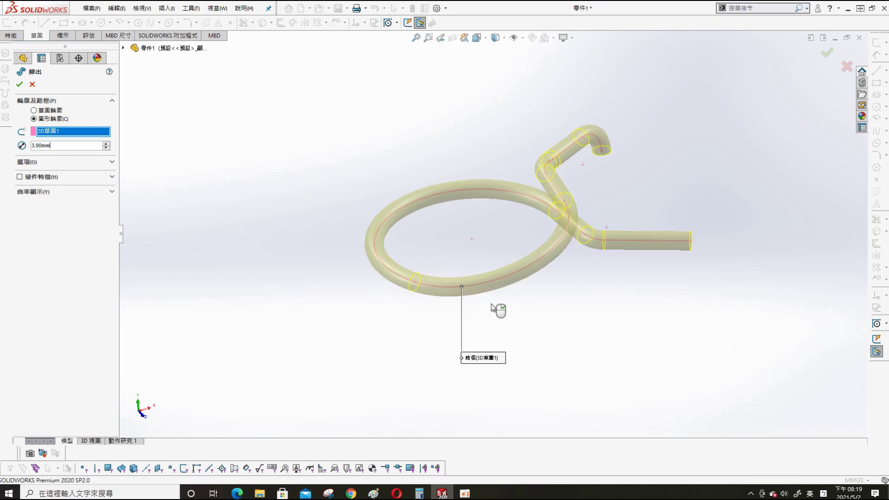
pyautogui.moveTo(357, 209); pyautogui.dragTo(337, 142, button='middle')
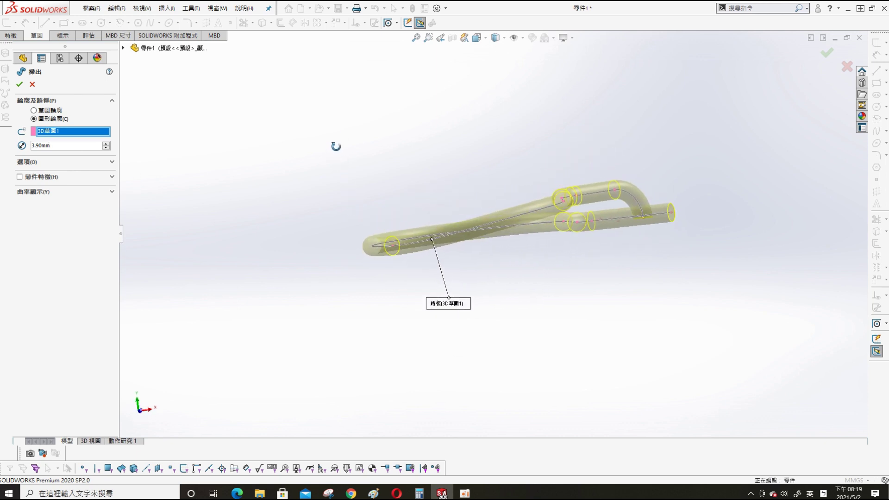
pyautogui.click(19, 83)
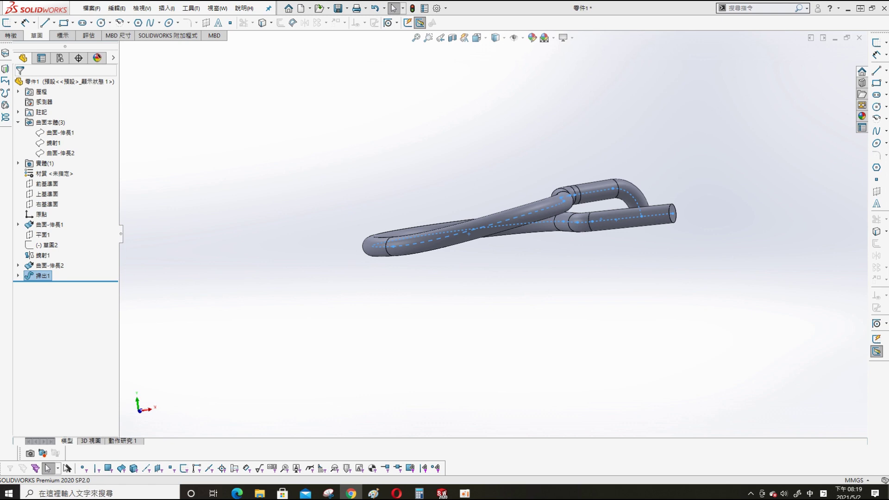
pyautogui.click(226, 184)
pyautogui.moveTo(227, 185); pyautogui.dragTo(367, 210, button='middle')
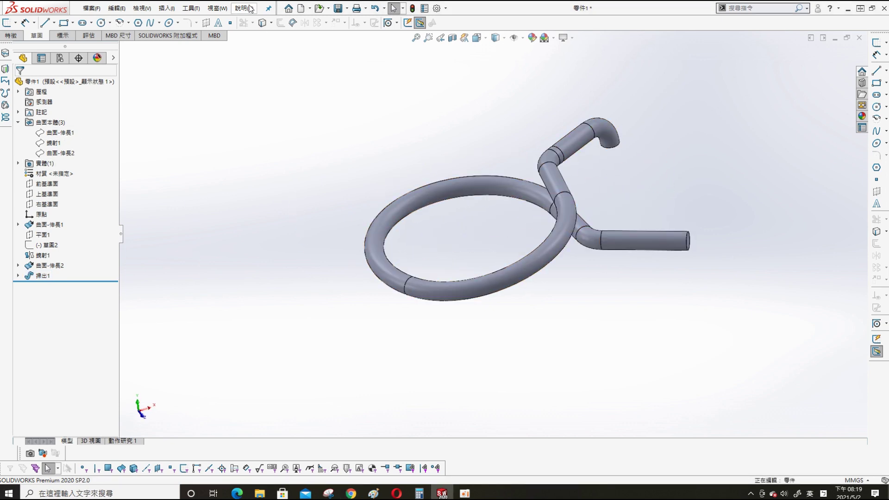
# Step: Mirror the 掃出1 body across 上基準面 (Top Plane) to form the second loop
pyautogui.click(11, 35)
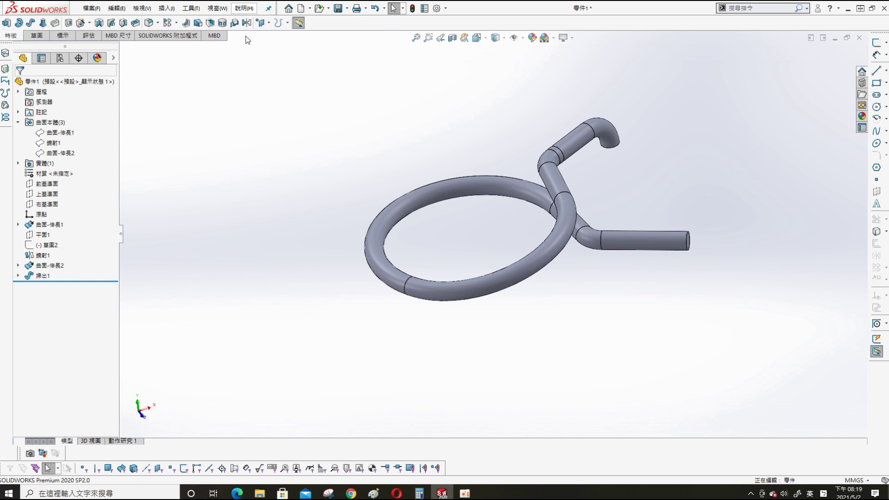
pyautogui.click(247, 24)
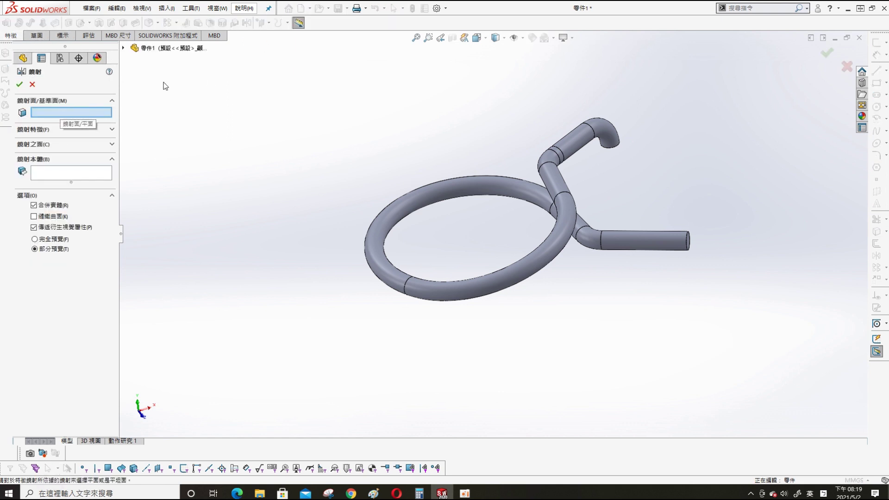
pyautogui.click(123, 48)
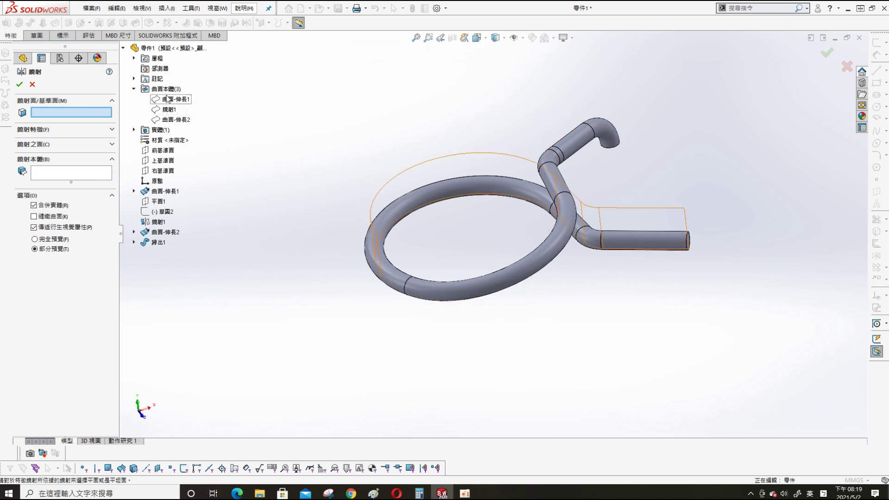
pyautogui.click(165, 160)
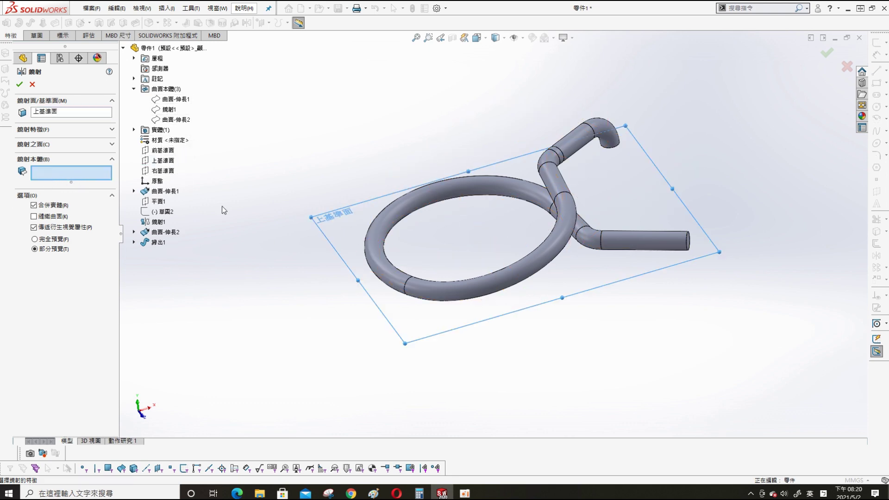
pyautogui.click(134, 130)
pyautogui.click(168, 140)
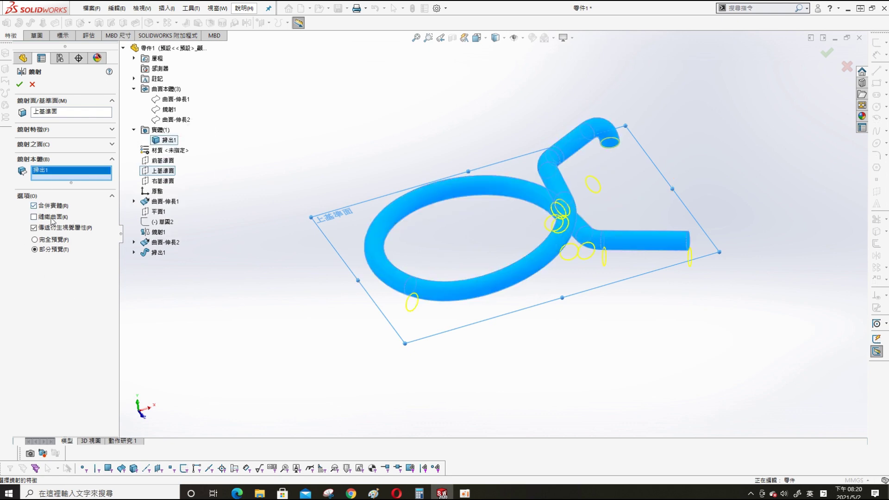
pyautogui.click(20, 84)
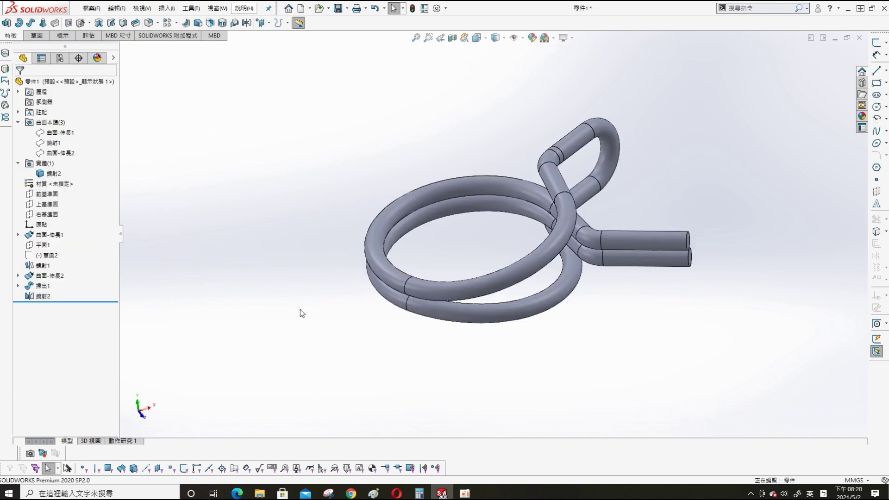
pyautogui.moveTo(301, 311)
pyautogui.mouseDown(button='middle')
pyautogui.moveTo(267, 177)
pyautogui.moveTo(214, 223)
pyautogui.moveTo(268, 224)
pyautogui.moveTo(281, 291)
pyautogui.moveTo(232, 332)
pyautogui.moveTo(609, 272)
pyautogui.moveTo(628, 311)
pyautogui.mouseUp(button='middle')
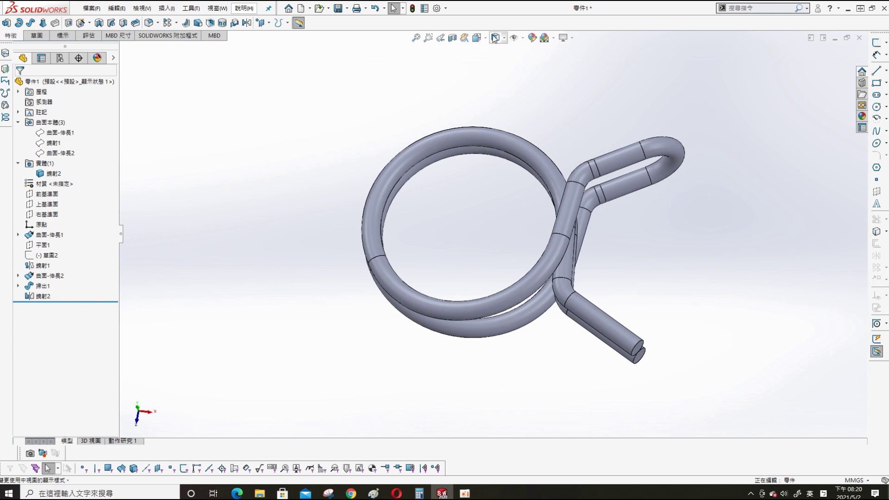
pyautogui.moveTo(592, 166); pyautogui.dragTo(386, 187, button='middle')
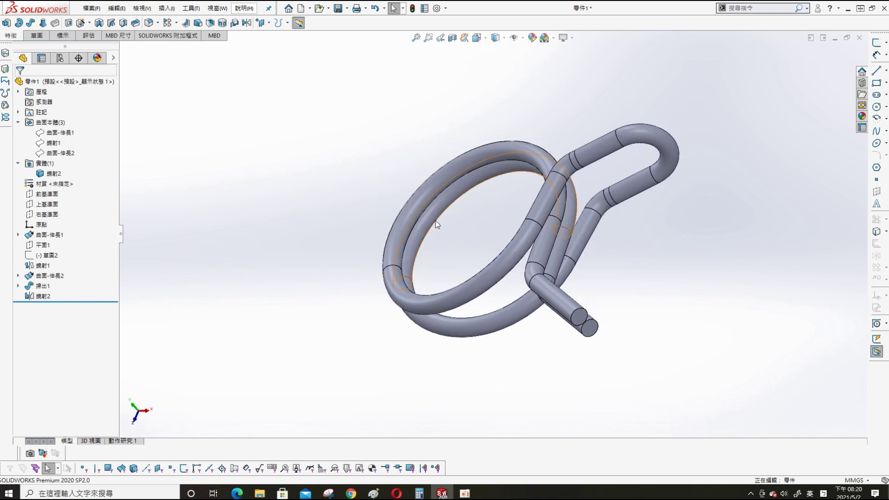